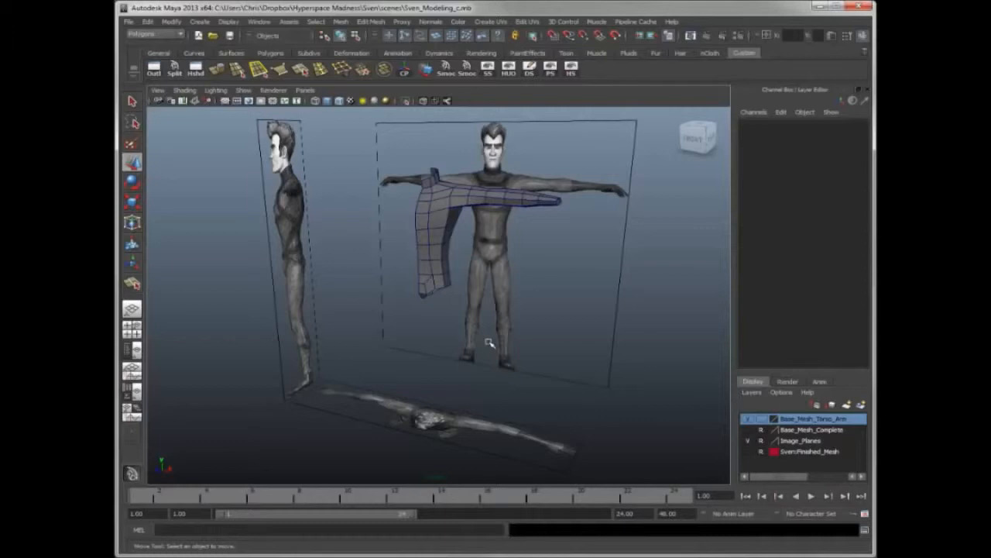
Extrude the mesh's leg-opening edge loop down to the upper thigh in the front view and scale it flat.
{"action": "key", "text": "space"}
{"action": "left_click_drag", "start_coordinate": [490, 344], "coordinate": [489, 368]}
{"action": "right_click_drag", "start_coordinate": [480, 358], "coordinate": [404, 301], "text": "alt"}
{"action": "right_click_drag", "start_coordinate": [436, 222], "coordinate": [437, 189]}
{"action": "double_click", "coordinate": [439, 222]}
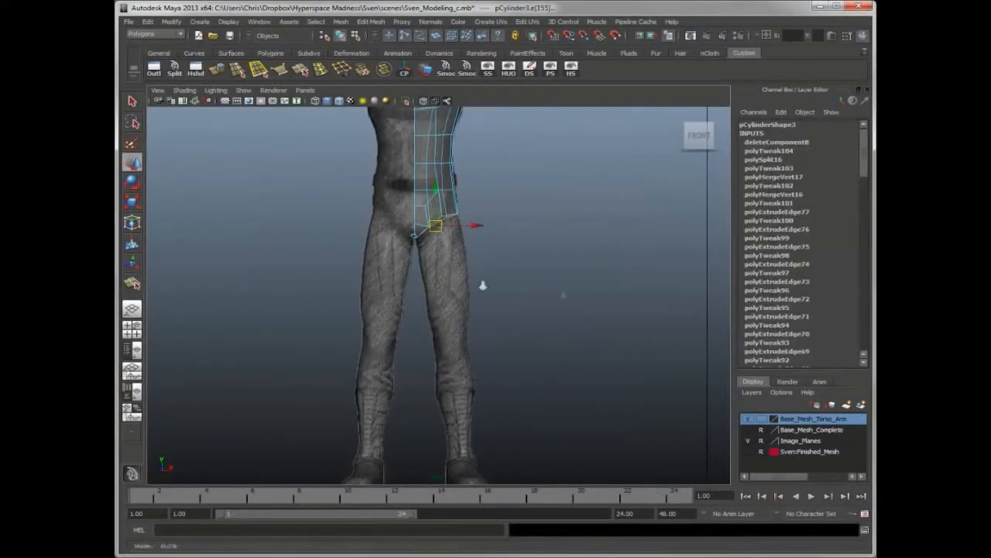
{"action": "right_click_drag", "start_coordinate": [483, 284], "coordinate": [579, 273], "text": "alt"}
{"action": "key", "text": "ctrl+e"}
{"action": "left_click_drag", "start_coordinate": [425, 180], "coordinate": [424, 213]}
{"action": "left_click_drag", "start_coordinate": [449, 247], "coordinate": [460, 230]}
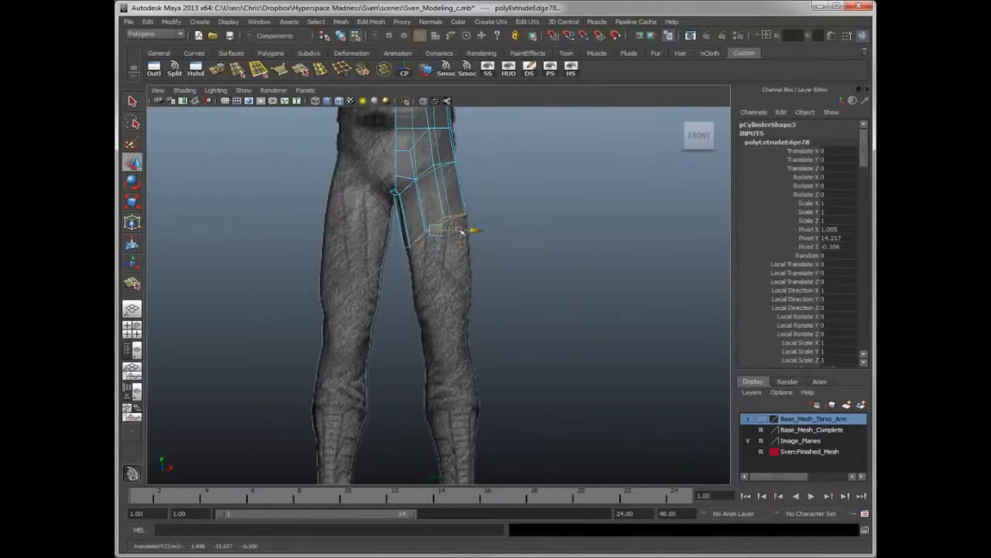
{"action": "key", "text": "r"}
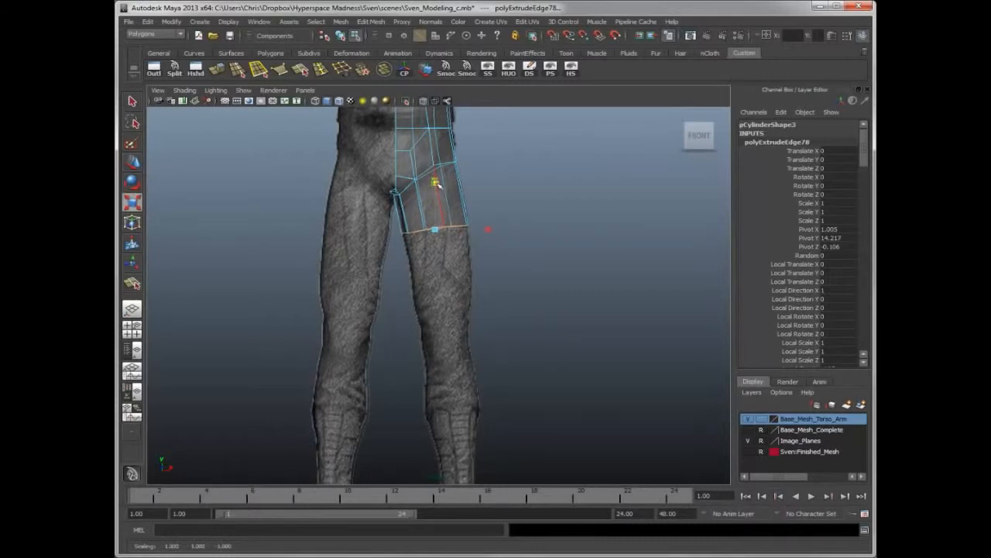
Extrude the open leg edge loop down to mid-thigh, levelling and fitting it to the reference outline.
{"action": "key", "text": "ctrl+e"}
{"action": "key", "text": "w"}
{"action": "left_click_drag", "start_coordinate": [472, 231], "coordinate": [481, 280]}
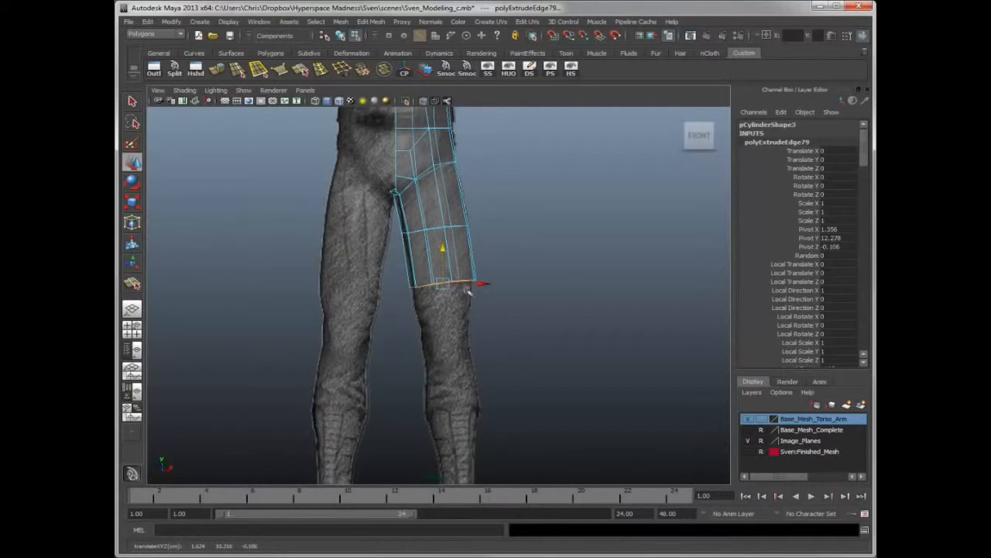
{"action": "key", "text": "r"}
{"action": "scroll", "coordinate": [501, 283], "scroll_direction": "up", "scroll_amount": 3}
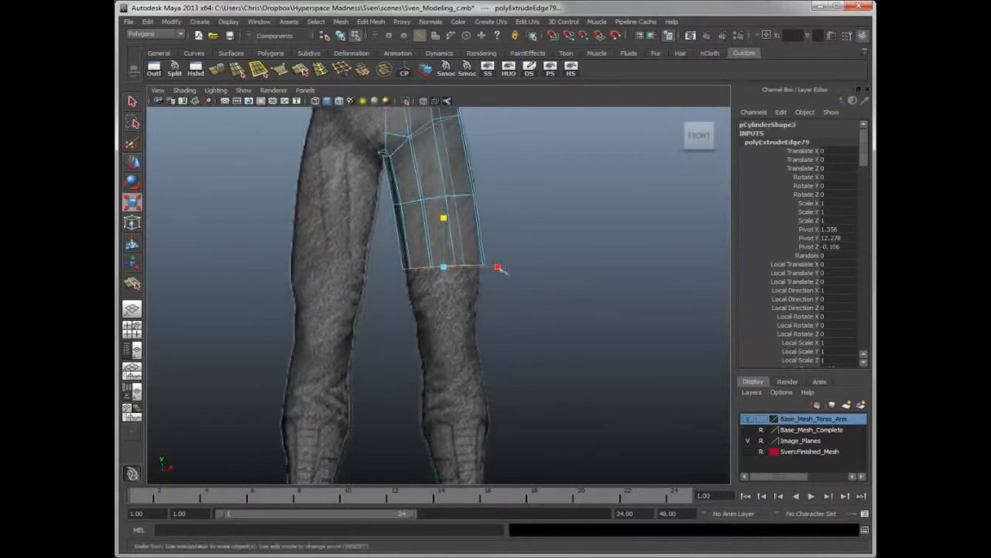
{"action": "key", "text": "w"}
{"action": "middle_click_drag", "start_coordinate": [483, 271], "coordinate": [506, 258], "text": "alt"}
Extrude the leg down to just above the knee, then flatten, narrow and centre the new loop on the reference.
{"action": "left_click", "coordinate": [215, 74]}
{"action": "key", "text": "w"}
{"action": "left_click_drag", "start_coordinate": [442, 203], "coordinate": [443, 265]}
{"action": "key", "text": "r"}
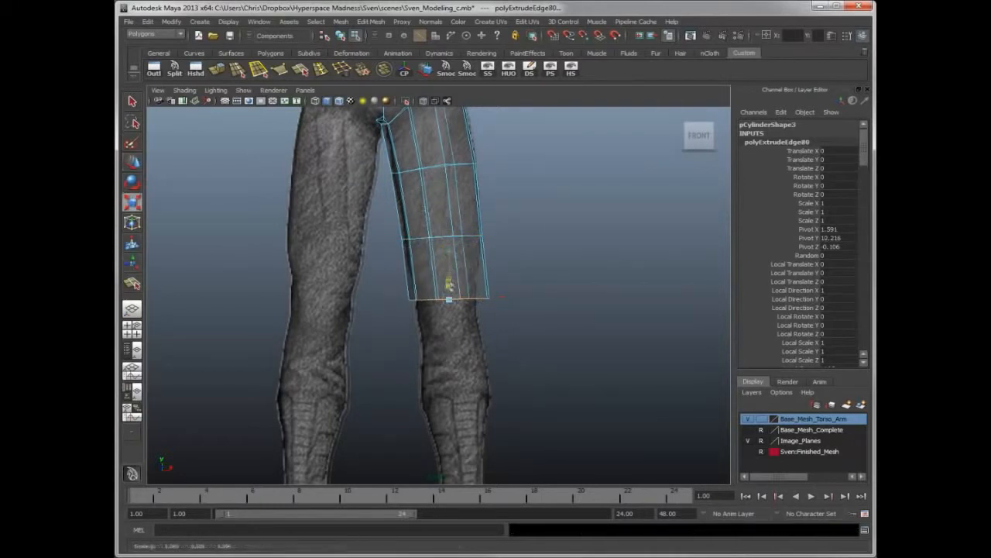
{"action": "middle_click_drag", "start_coordinate": [526, 294], "coordinate": [522, 277], "text": "alt"}
{"action": "left_click_drag", "start_coordinate": [498, 282], "coordinate": [484, 283]}
{"action": "key", "text": "w"}
{"action": "middle_click_drag", "start_coordinate": [503, 292], "coordinate": [506, 261], "text": "alt"}
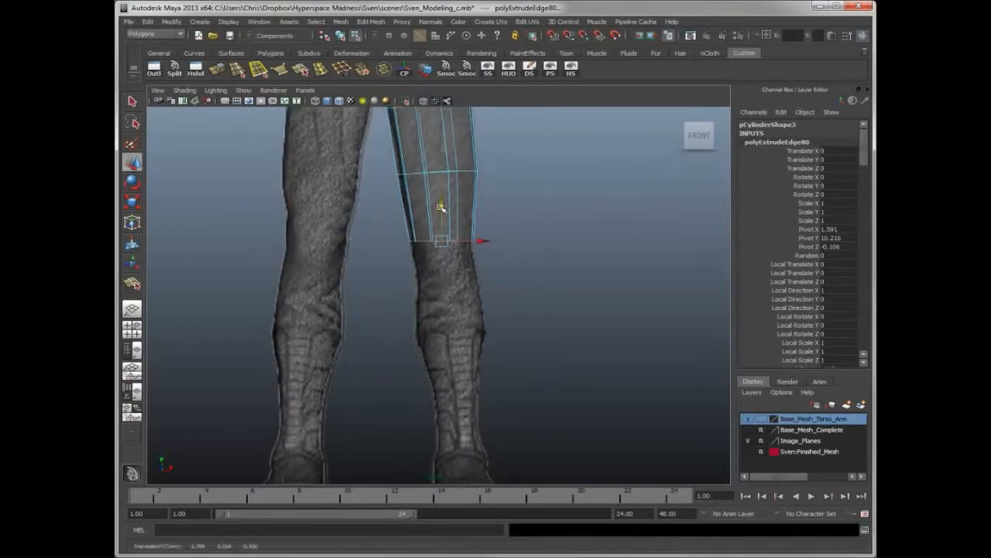
Extrude the leg edge loop down to just below the knee and shift it outward onto the reference.
{"action": "left_click", "coordinate": [218, 71]}
{"action": "key", "text": "w"}
{"action": "left_click_drag", "start_coordinate": [441, 207], "coordinate": [442, 275]}
{"action": "left_click_drag", "start_coordinate": [480, 308], "coordinate": [487, 312]}
{"action": "left_click_drag", "start_coordinate": [449, 276], "coordinate": [449, 280]}
Extrude the leg edge loop down to the calf and scale it narrower to match the reference.
{"action": "middle_click_drag", "start_coordinate": [449, 280], "coordinate": [439, 210], "text": "alt"}
{"action": "left_click_drag", "start_coordinate": [439, 211], "coordinate": [437, 275]}
{"action": "key", "text": "g"}
{"action": "key", "text": "w"}
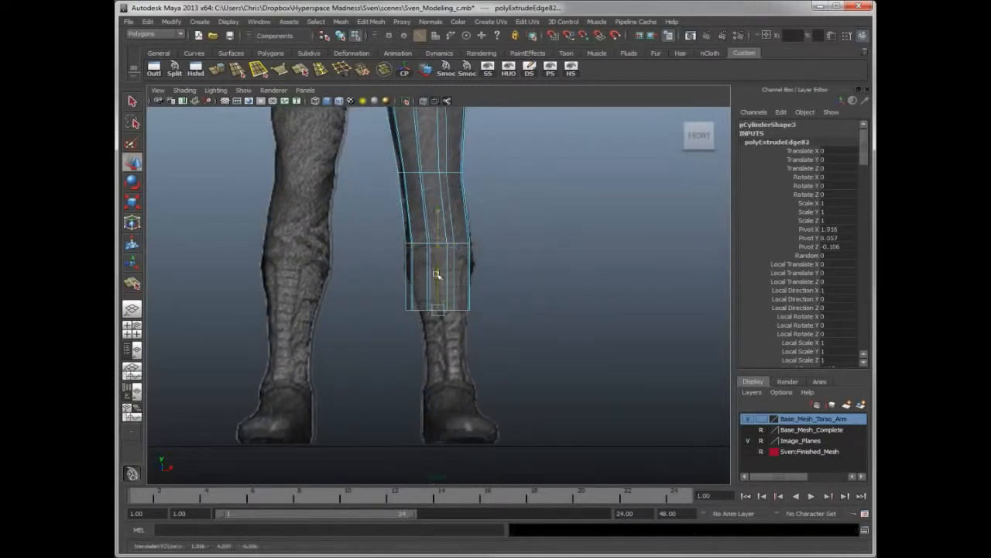
{"action": "key", "text": "r"}
{"action": "left_click_drag", "start_coordinate": [495, 309], "coordinate": [488, 312]}
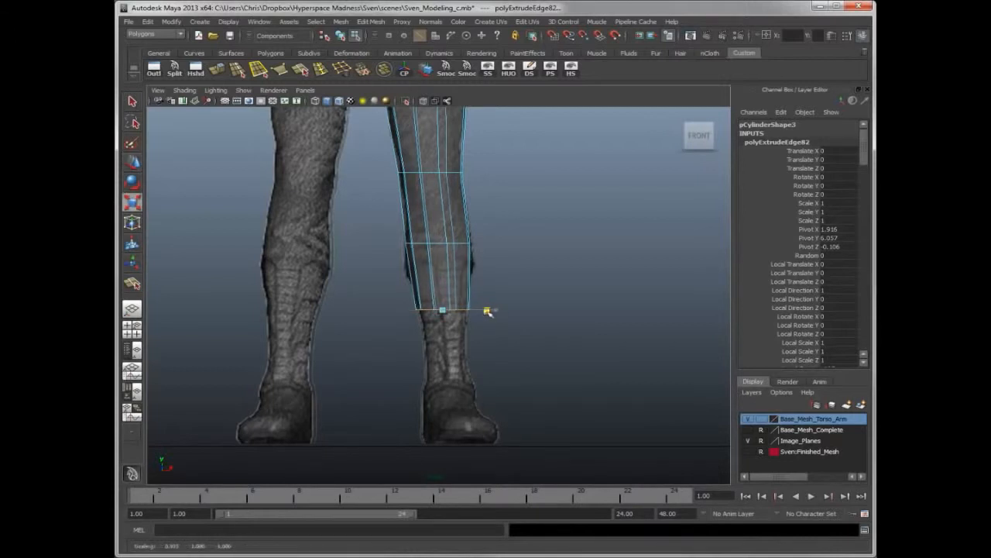
Extrude the leg edge loop down to the ankle at the boot's top and narrow it to the reference width.
{"action": "key", "text": "ctrl+e"}
{"action": "key", "text": "w"}
{"action": "left_click_drag", "start_coordinate": [442, 281], "coordinate": [446, 332]}
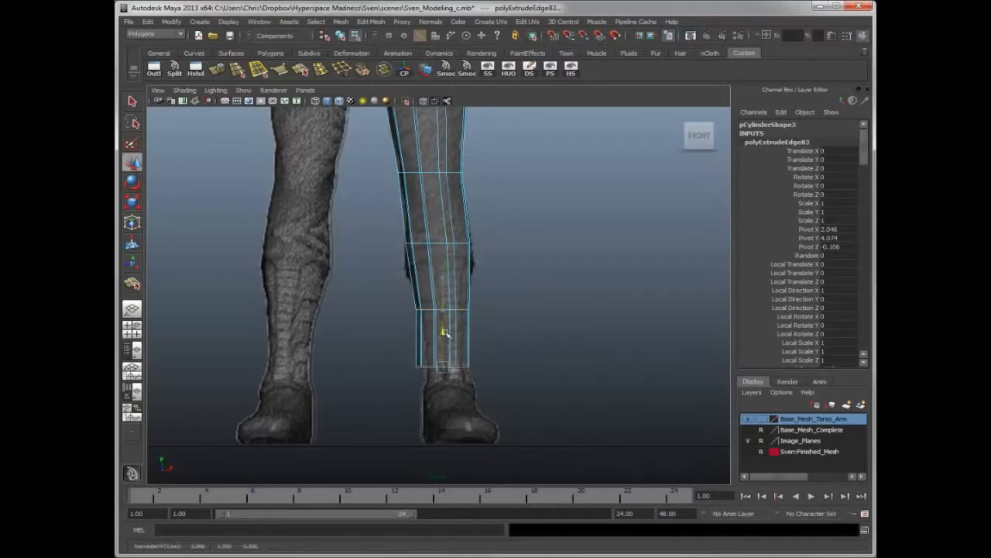
{"action": "key", "text": "r"}
{"action": "left_click_drag", "start_coordinate": [499, 371], "coordinate": [496, 369]}
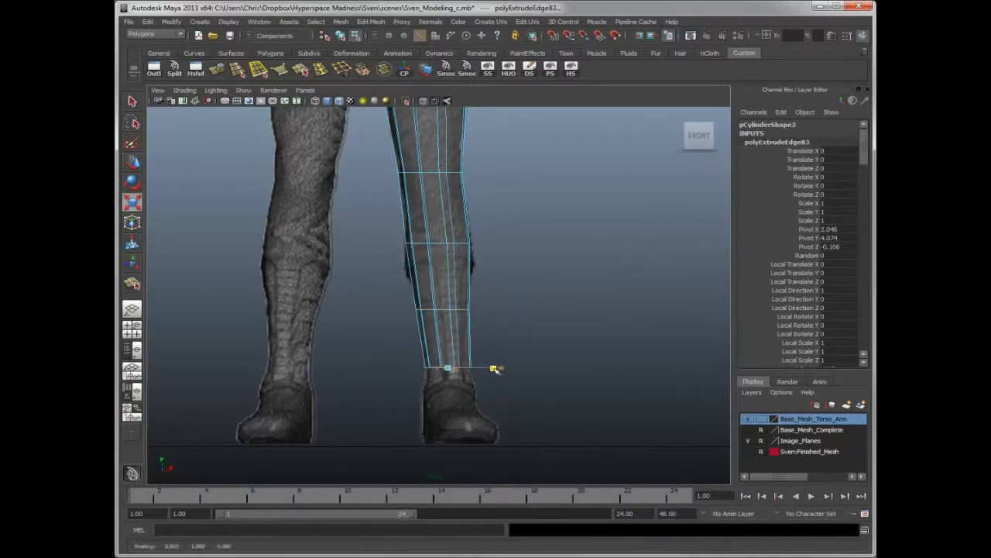
Fit the edge loops just above and below the knee to the reference leg outline in the front view.
{"action": "right_click_drag", "start_coordinate": [461, 244], "coordinate": [461, 220]}
{"action": "double_click", "coordinate": [462, 244]}
{"action": "left_click_drag", "start_coordinate": [491, 243], "coordinate": [494, 244]}
{"action": "left_click", "coordinate": [539, 259]}
{"action": "left_click", "coordinate": [482, 172]}
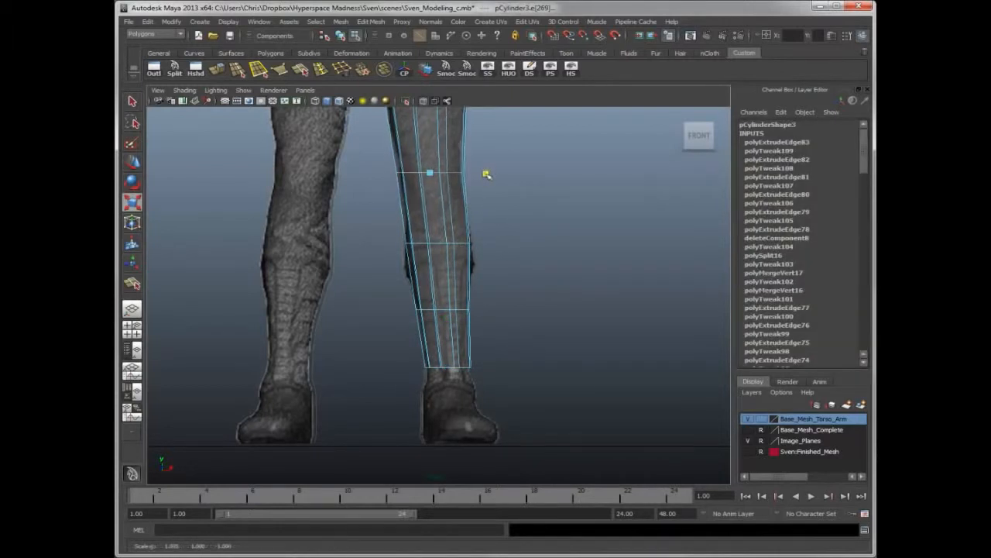
{"action": "key", "text": "w"}
{"action": "left_click_drag", "start_coordinate": [477, 174], "coordinate": [480, 174]}
{"action": "left_click", "coordinate": [491, 204]}
{"action": "double_click", "coordinate": [457, 244]}
{"action": "key", "text": "r"}
{"action": "left_click_drag", "start_coordinate": [491, 243], "coordinate": [516, 276]}
{"action": "left_click", "coordinate": [505, 270]}
Move the ankle, calf and below-knee edge loops backward onto the reference leg in the side view.
{"action": "key", "text": "space"}
{"action": "right_click_drag", "start_coordinate": [516, 277], "coordinate": [434, 327], "text": "alt"}
{"action": "double_click", "coordinate": [435, 327]}
{"action": "key", "text": "w"}
{"action": "left_click_drag", "start_coordinate": [400, 327], "coordinate": [414, 327]}
{"action": "double_click", "coordinate": [435, 277]}
{"action": "key", "text": "r"}
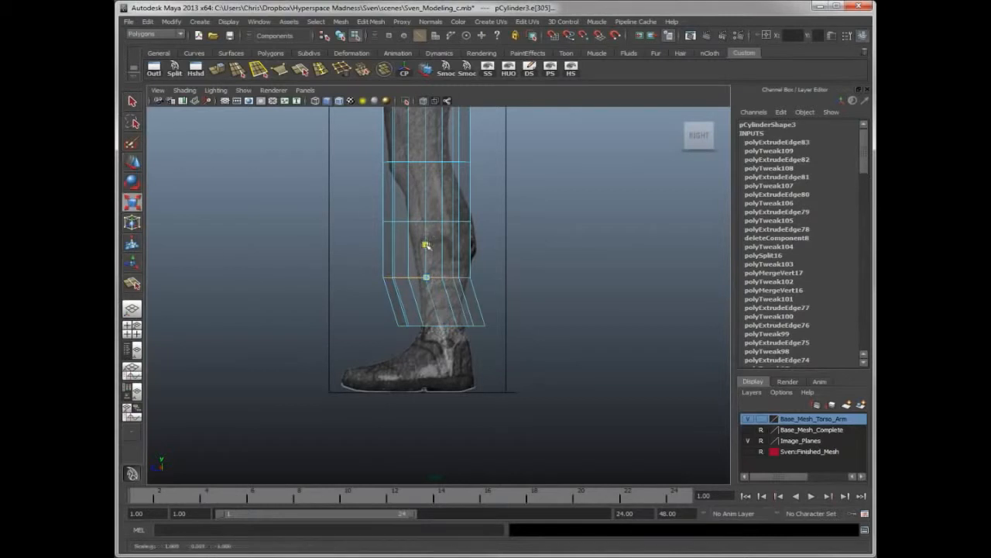
{"action": "key", "text": "w"}
{"action": "left_click_drag", "start_coordinate": [417, 278], "coordinate": [432, 280]}
{"action": "double_click", "coordinate": [418, 222]}
{"action": "left_click_drag", "start_coordinate": [418, 222], "coordinate": [431, 222]}
Flatten the mid-thigh edge loop and shift it forward to follow the side reference.
{"action": "double_click", "coordinate": [419, 162]}
{"action": "key", "text": "r"}
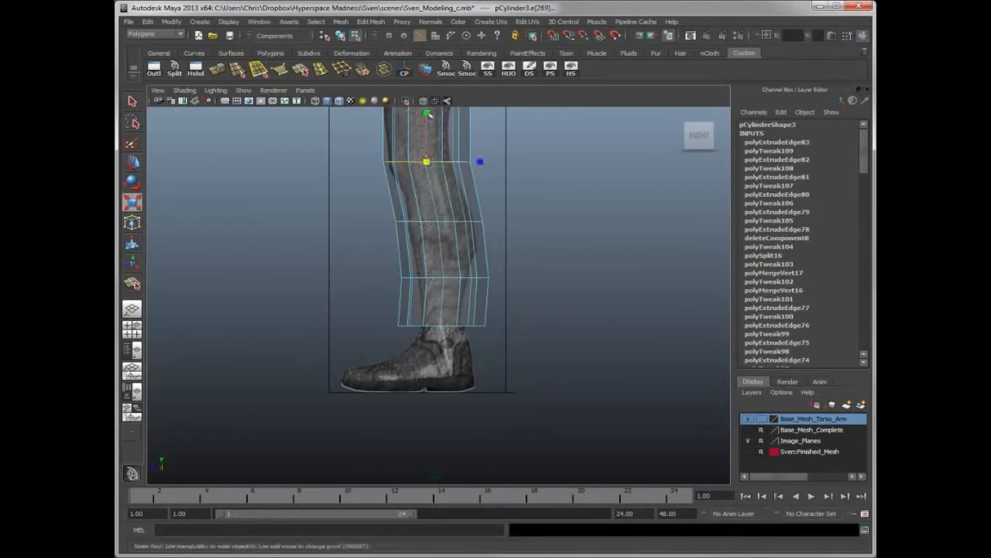
{"action": "middle_click_drag", "start_coordinate": [427, 150], "coordinate": [436, 215], "text": "alt"}
{"action": "left_click_drag", "start_coordinate": [425, 165], "coordinate": [424, 209]}
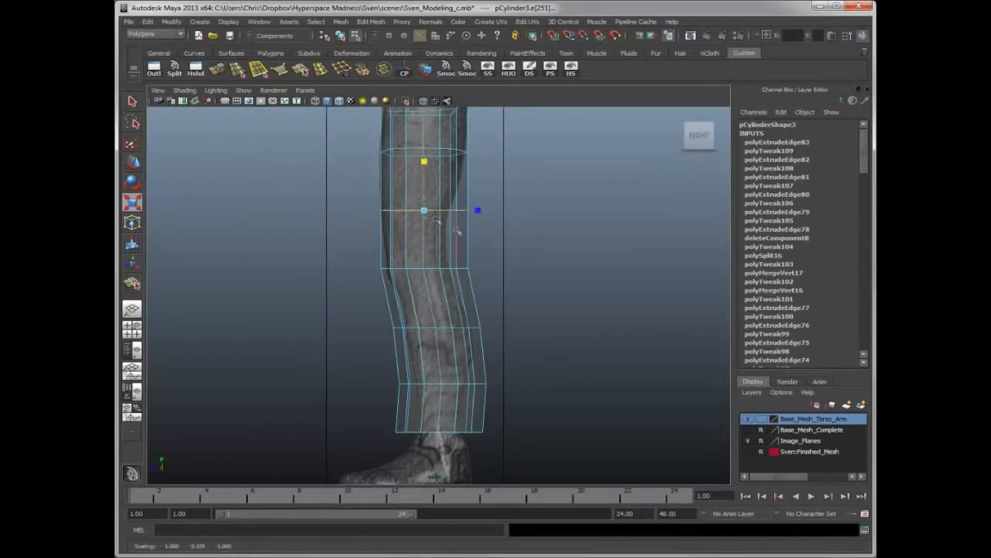
{"action": "middle_click_drag", "start_coordinate": [453, 244], "coordinate": [449, 269], "text": "alt"}
{"action": "key", "text": "w"}
{"action": "left_click_drag", "start_coordinate": [398, 234], "coordinate": [389, 235]}
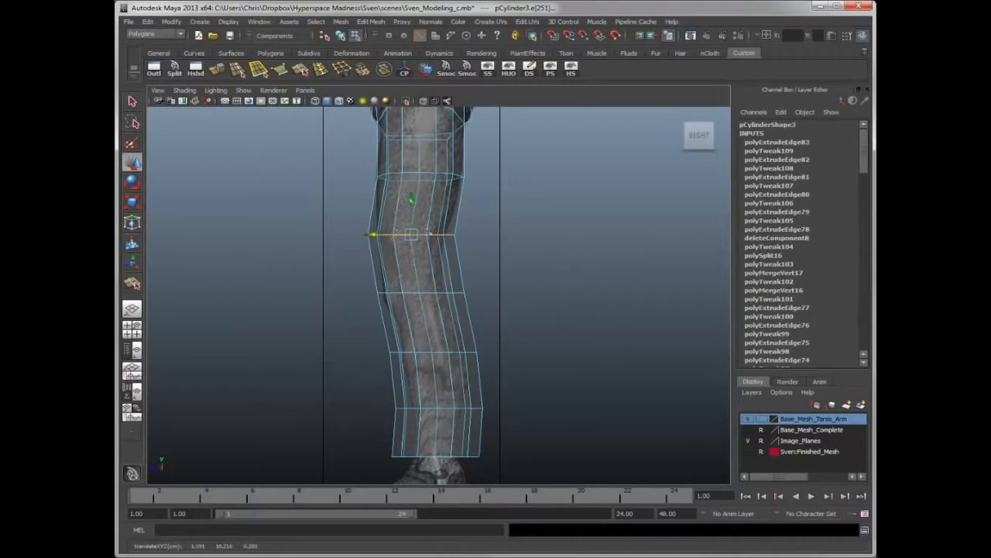
Nudge the upper-thigh edge loop forward and narrow the mid-thigh loop to the side reference.
{"action": "left_click", "coordinate": [487, 256]}
{"action": "double_click", "coordinate": [430, 174]}
{"action": "left_click_drag", "start_coordinate": [401, 178], "coordinate": [398, 178]}
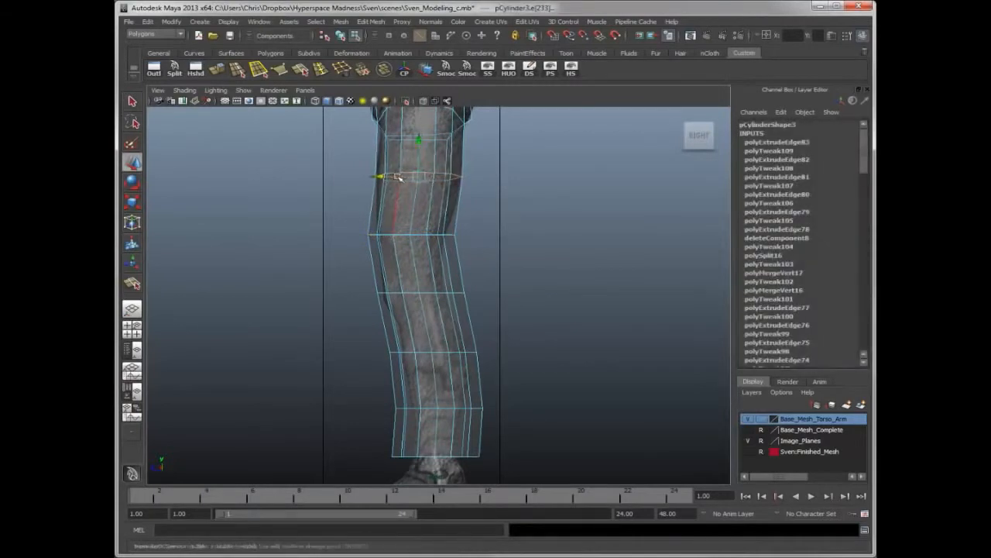
{"action": "key", "text": "r"}
{"action": "double_click", "coordinate": [416, 235]}
{"action": "left_click_drag", "start_coordinate": [465, 235], "coordinate": [454, 234]}
Narrow the edge loop above the knee and shift it forward, then refine the mid-thigh loop's depth.
{"action": "double_click", "coordinate": [424, 293]}
{"action": "left_click_drag", "start_coordinate": [458, 293], "coordinate": [399, 295]}
{"action": "key", "text": "w"}
{"action": "key", "text": "r"}
{"action": "left_click_drag", "start_coordinate": [468, 294], "coordinate": [464, 294]}
{"action": "double_click", "coordinate": [422, 235]}
{"action": "left_click_drag", "start_coordinate": [466, 235], "coordinate": [462, 236]}
Narrow the below-knee and calf edge loops and align them with the reference leg's side profile.
{"action": "double_click", "coordinate": [438, 352]}
{"action": "left_click_drag", "start_coordinate": [486, 353], "coordinate": [416, 353]}
{"action": "key", "text": "w"}
{"action": "middle_click_drag", "start_coordinate": [430, 385], "coordinate": [431, 339], "text": "alt"}
{"action": "key", "text": "r"}
{"action": "left_click_drag", "start_coordinate": [491, 363], "coordinate": [471, 363]}
{"action": "key", "text": "w"}
{"action": "left_click_drag", "start_coordinate": [402, 363], "coordinate": [400, 363]}
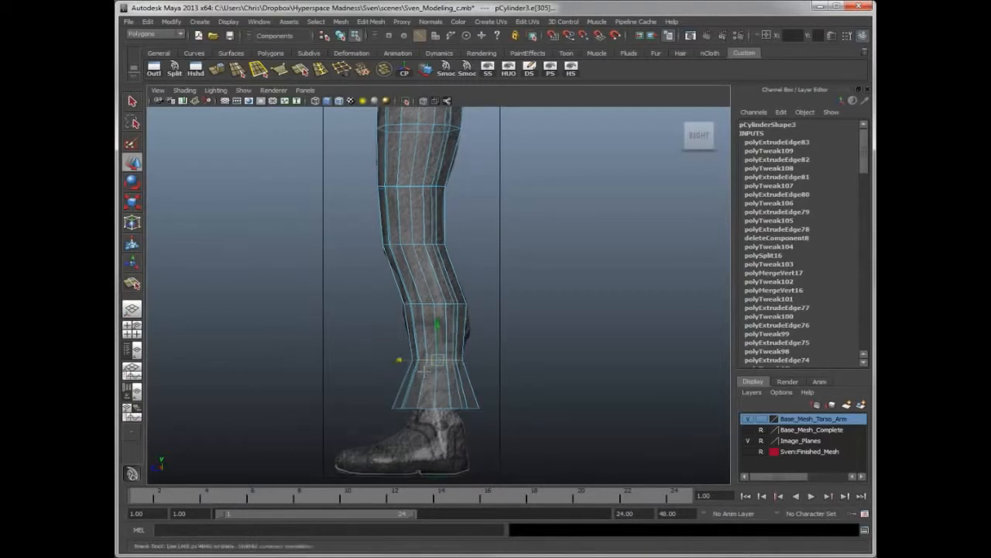
Narrow the ankle edge loop and position it over the top of the reference boot in the side view.
{"action": "middle_click_drag", "start_coordinate": [427, 412], "coordinate": [428, 383], "text": "alt"}
{"action": "key", "text": "r"}
{"action": "mouse_move", "coordinate": [465, 382]}
{"action": "left_mouse_down"}
{"action": "mouse_move", "coordinate": [454, 388]}
{"action": "mouse_move", "coordinate": [463, 385]}
{"action": "left_mouse_up"}
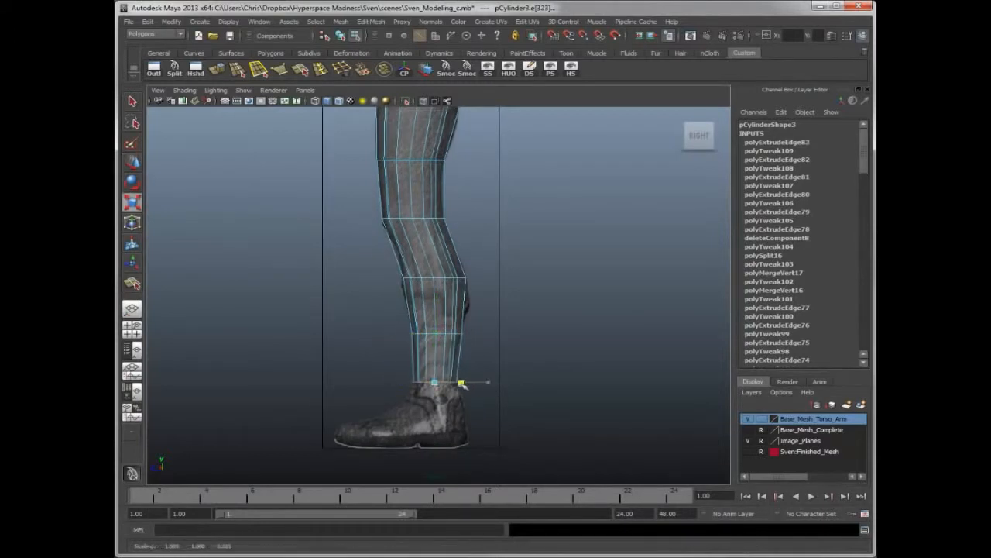
{"action": "key", "text": "w"}
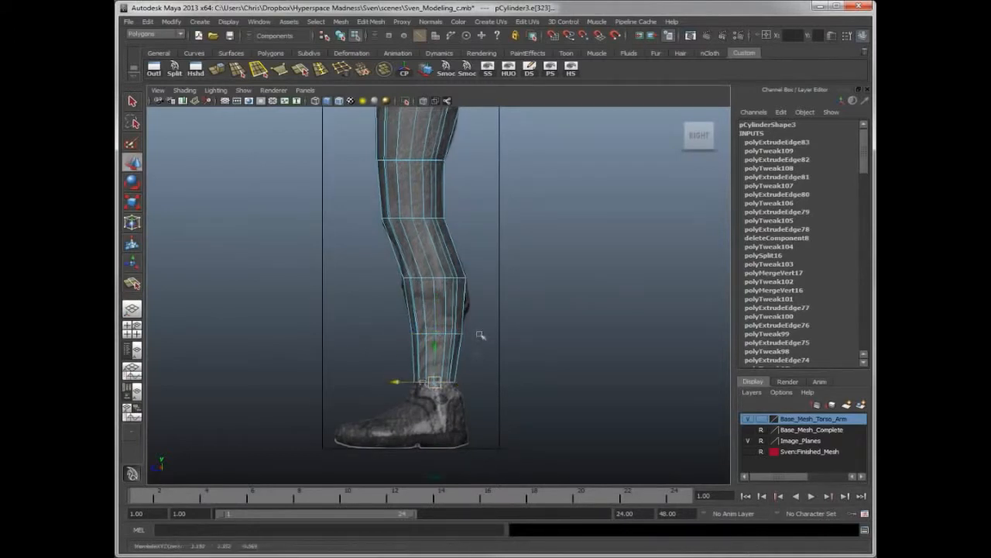
Inspect the extruded leg's overall shape in the perspective view.
{"action": "middle_click_drag", "start_coordinate": [471, 332], "coordinate": [487, 277], "text": "alt"}
{"action": "right_click_drag", "start_coordinate": [488, 277], "coordinate": [564, 264], "text": "alt"}
{"action": "middle_click_drag", "start_coordinate": [501, 254], "coordinate": [503, 243], "text": "alt"}
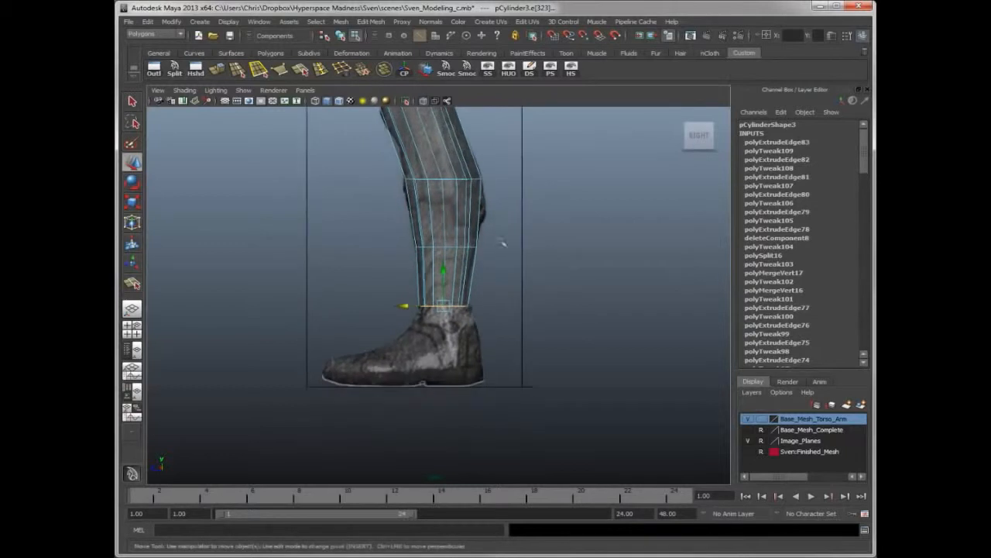
{"action": "left_click", "coordinate": [291, 202]}
{"action": "key", "text": "space"}
{"action": "left_click_drag", "start_coordinate": [361, 368], "coordinate": [353, 280]}
{"action": "right_click_drag", "start_coordinate": [352, 279], "coordinate": [382, 281], "text": "alt"}
{"action": "middle_click_drag", "start_coordinate": [382, 281], "coordinate": [371, 274], "text": "alt"}
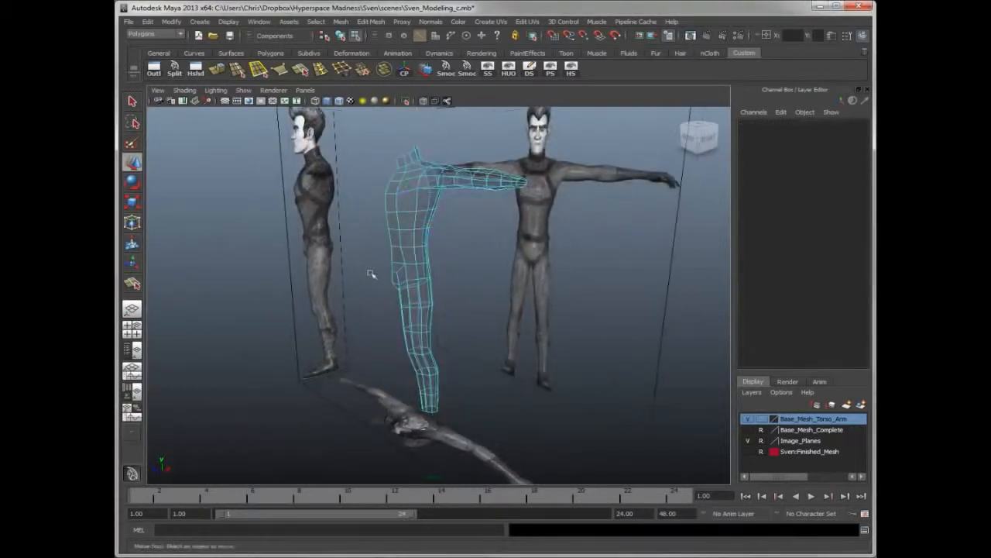
{"action": "key", "text": "F8"}
{"action": "mouse_move", "coordinate": [460, 286]}
{"action": "left_mouse_down", "text": "alt"}
{"action": "mouse_move", "coordinate": [573, 283]}
{"action": "mouse_move", "coordinate": [348, 283]}
{"action": "mouse_move", "coordinate": [474, 288]}
{"action": "mouse_move", "coordinate": [453, 302]}
{"action": "mouse_move", "coordinate": [496, 301]}
{"action": "left_mouse_up", "text": "alt"}
{"action": "left_click", "coordinate": [453, 302]}
{"action": "left_click", "coordinate": [430, 297]}
{"action": "key", "text": "1"}
Extrude the ankle edge loop down to the boot's instep and scale and shift it to the boot's side outline.
{"action": "key", "text": "space"}
{"action": "scroll", "coordinate": [444, 188], "scroll_direction": "up", "scroll_amount": 3}
{"action": "right_click_drag", "start_coordinate": [445, 284], "coordinate": [446, 260]}
{"action": "double_click", "coordinate": [446, 284]}
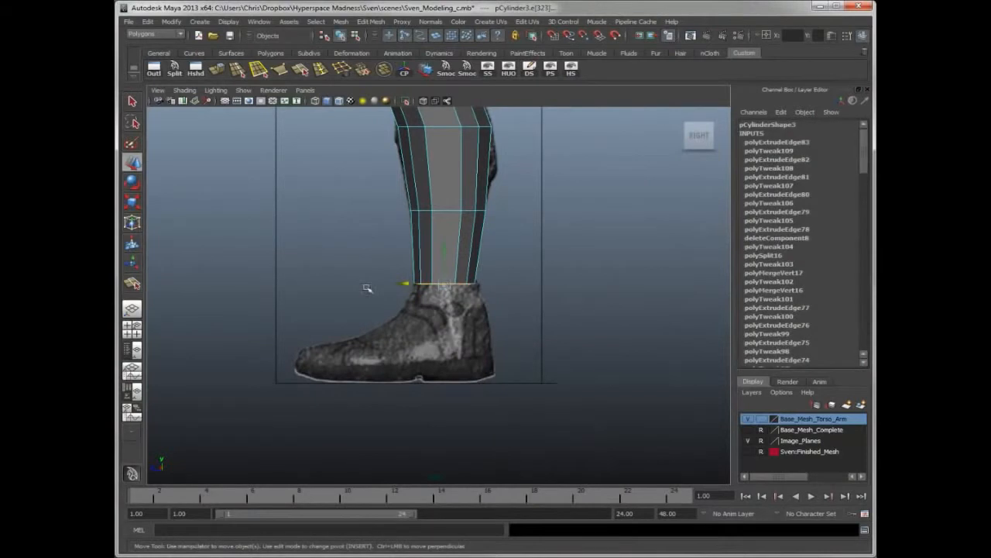
{"action": "key", "text": "r"}
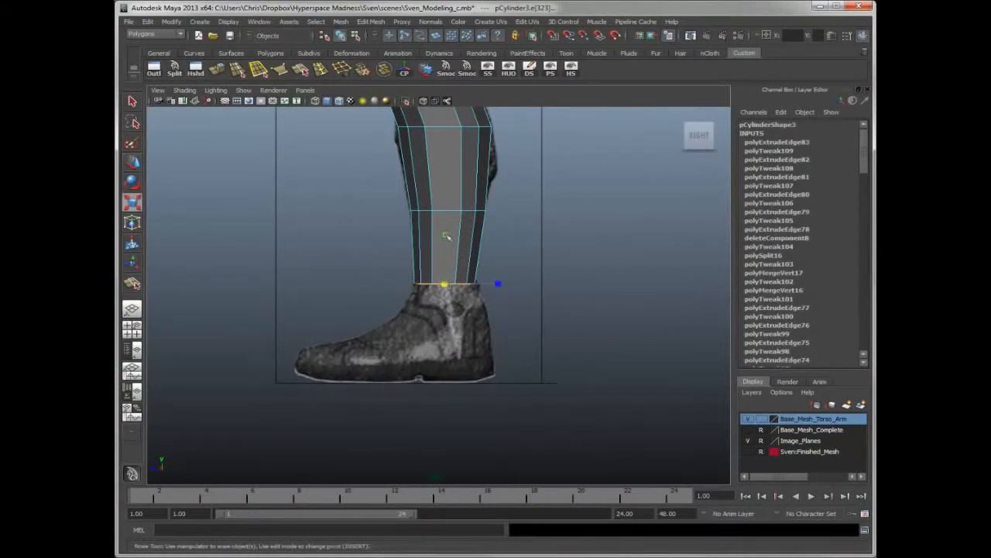
{"action": "left_click", "coordinate": [221, 75]}
{"action": "key", "text": "w"}
{"action": "left_click_drag", "start_coordinate": [445, 247], "coordinate": [444, 319]}
{"action": "key", "text": "r"}
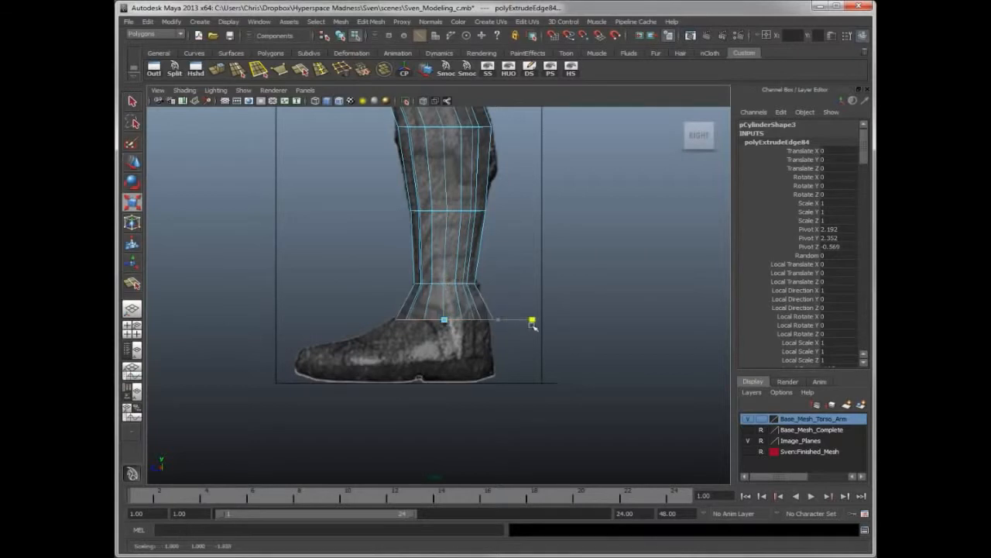
{"action": "key", "text": "w"}
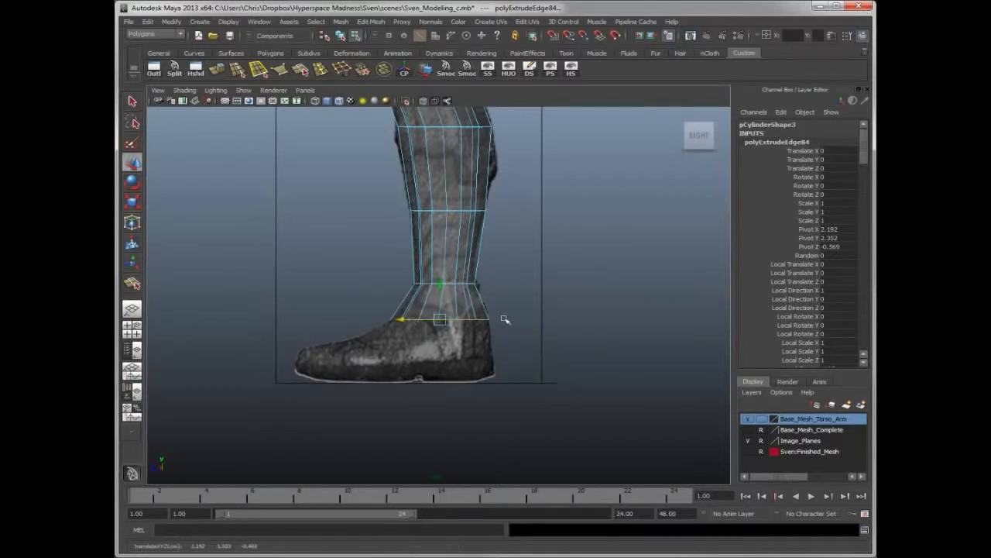
{"action": "left_click", "coordinate": [505, 319]}
Extrude the heel and side edges of the ankle opening down toward the sole, leaving out the front edges.
{"action": "key", "text": "space"}
{"action": "key", "text": "space"}
{"action": "middle_click_drag", "start_coordinate": [449, 387], "coordinate": [449, 316], "text": "alt"}
{"action": "right_click_drag", "start_coordinate": [449, 316], "coordinate": [554, 299], "text": "alt"}
{"action": "mouse_move", "coordinate": [496, 310]}
{"action": "left_mouse_down", "text": "alt"}
{"action": "mouse_move", "coordinate": [533, 318]}
{"action": "mouse_move", "coordinate": [483, 320]}
{"action": "left_mouse_up", "text": "alt"}
{"action": "double_click", "coordinate": [469, 360]}
{"action": "left_click_drag", "start_coordinate": [469, 361], "coordinate": [518, 383], "text": "alt"}
{"action": "key", "text": "q"}
{"action": "left_click_drag", "start_coordinate": [374, 375], "coordinate": [380, 381], "text": "alt"}
{"action": "key", "text": "ctrl+e"}
{"action": "key", "text": "w"}
{"action": "key", "text": "space"}
{"action": "left_click_drag", "start_coordinate": [357, 231], "coordinate": [386, 268]}
{"action": "left_click_drag", "start_coordinate": [447, 286], "coordinate": [447, 308]}
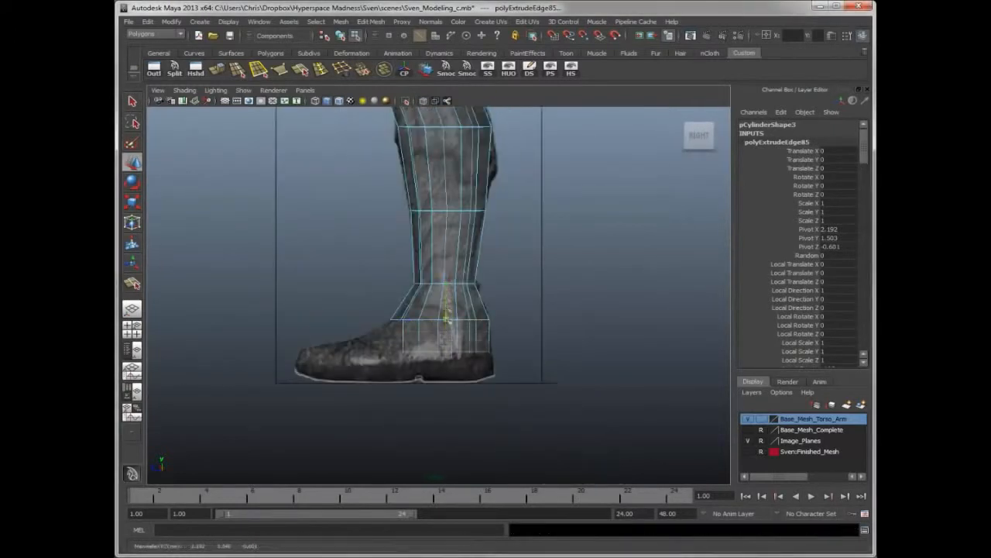
{"action": "left_click", "coordinate": [527, 310]}
Adjust the front of the boot's ankle opening with the Slide Edge tool and by repositioning a front vertex.
{"action": "key", "text": "space"}
{"action": "left_click_drag", "start_coordinate": [518, 294], "coordinate": [475, 301], "text": "alt"}
{"action": "left_click", "coordinate": [492, 319]}
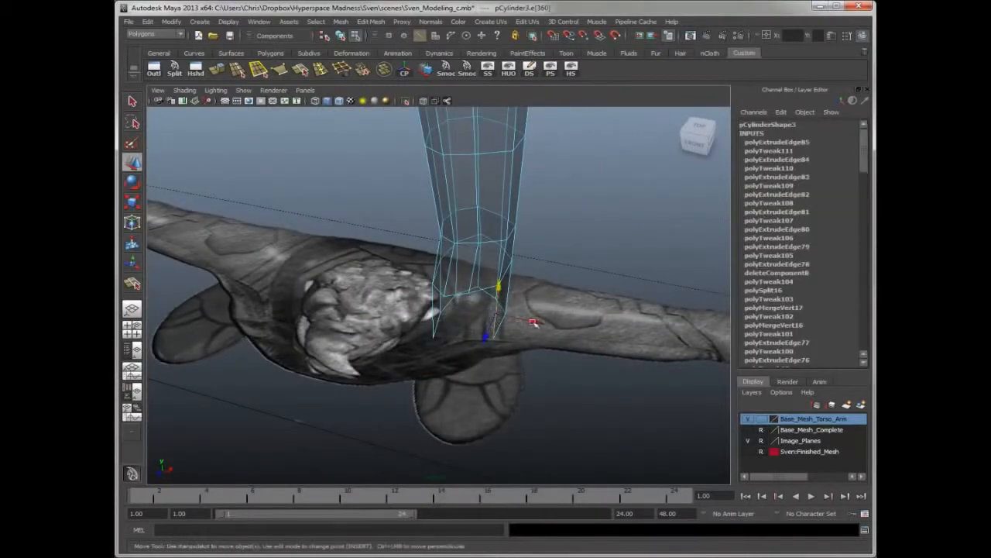
{"action": "left_click_drag", "start_coordinate": [547, 322], "coordinate": [463, 315], "text": "alt"}
{"action": "left_click", "coordinate": [445, 304]}
{"action": "left_click", "coordinate": [467, 241]}
{"action": "key", "text": "space"}
{"action": "right_click_drag", "start_coordinate": [480, 292], "coordinate": [470, 363], "text": "shift"}
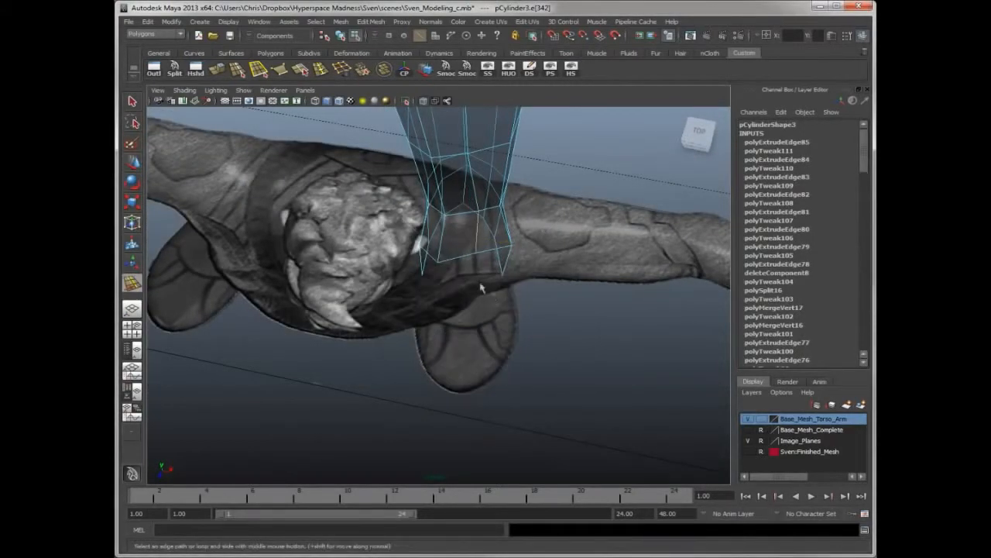
{"action": "left_click_drag", "start_coordinate": [477, 294], "coordinate": [338, 238], "text": "alt"}
{"action": "right_click_drag", "start_coordinate": [524, 351], "coordinate": [486, 352]}
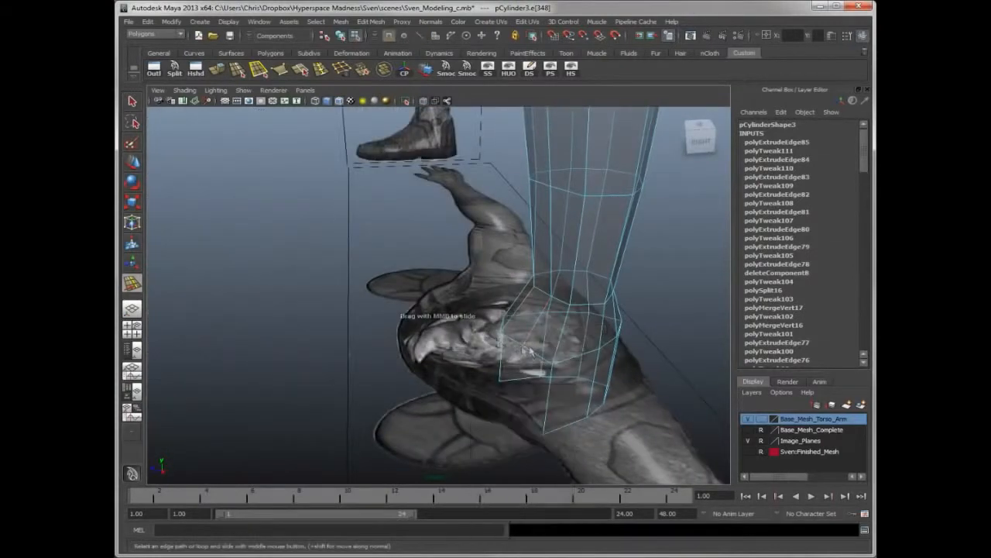
{"action": "left_click", "coordinate": [519, 348]}
{"action": "key", "text": "w"}
{"action": "left_click_drag", "start_coordinate": [499, 350], "coordinate": [542, 311]}
Extrude the boot's front opening edges forward over the midfoot, then flatten, shrink and lower them to the boot outline.
{"action": "left_click", "coordinate": [361, 355]}
{"action": "left_click", "coordinate": [360, 354]}
{"action": "left_click_drag", "start_coordinate": [361, 354], "coordinate": [361, 243], "text": "alt"}
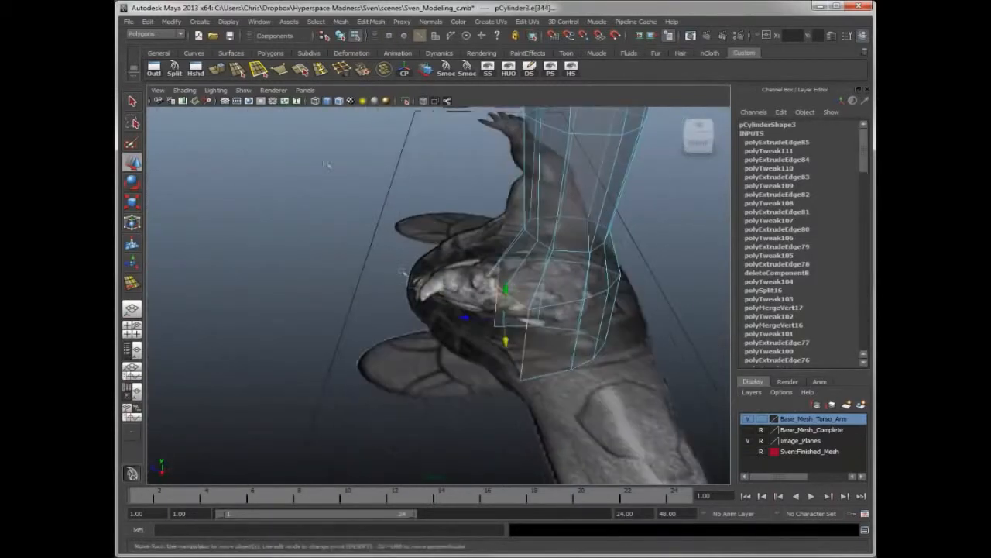
{"action": "key", "text": "g"}
{"action": "key", "text": "space"}
{"action": "left_click_drag", "start_coordinate": [426, 309], "coordinate": [453, 313]}
{"action": "key", "text": "w"}
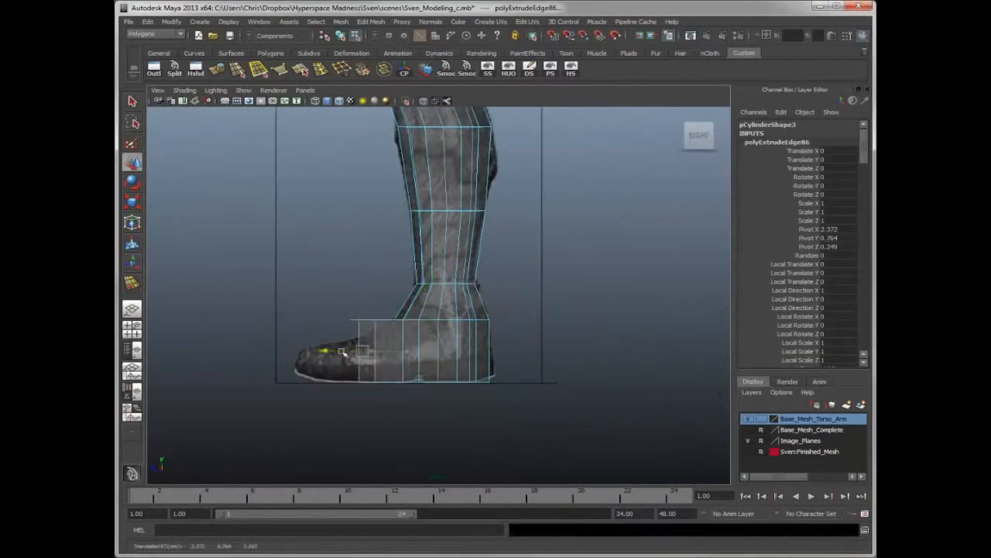
{"action": "key", "text": "r"}
{"action": "left_click_drag", "start_coordinate": [322, 353], "coordinate": [329, 353]}
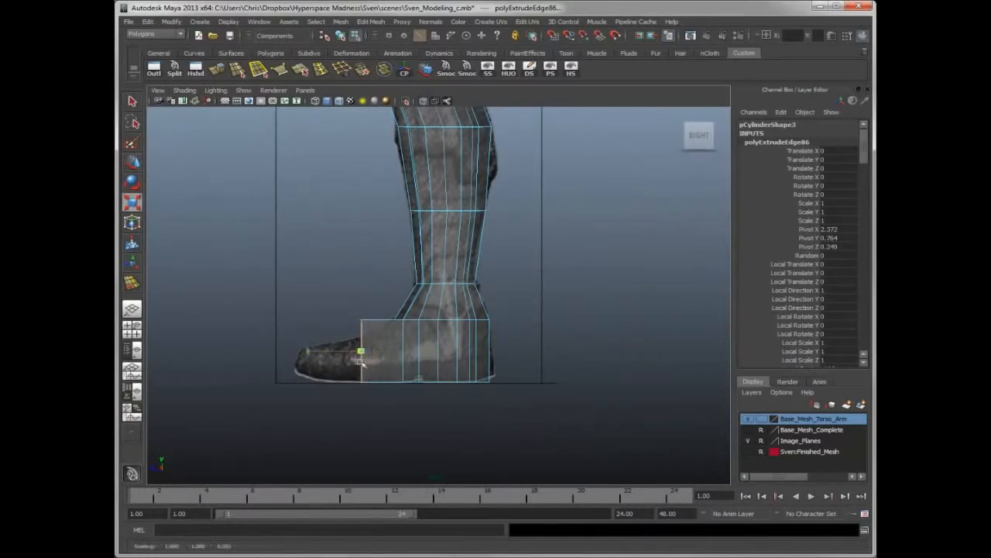
{"action": "key", "text": "w"}
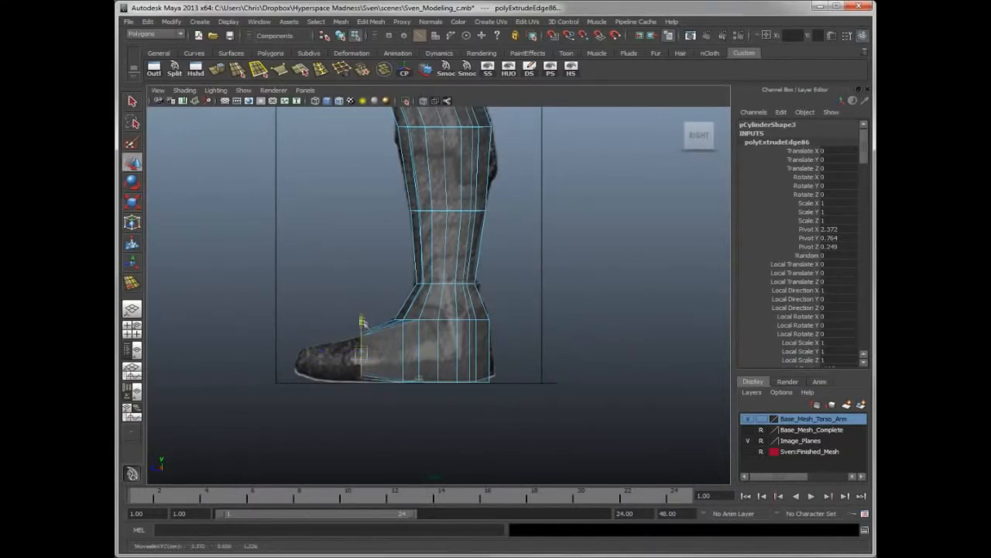
Lower the midfoot edges to the sole, then extrude them forward to the toe and scale them to the boot's side outline.
{"action": "key", "text": "r"}
{"action": "key", "text": "w"}
{"action": "left_click_drag", "start_coordinate": [364, 308], "coordinate": [363, 324]}
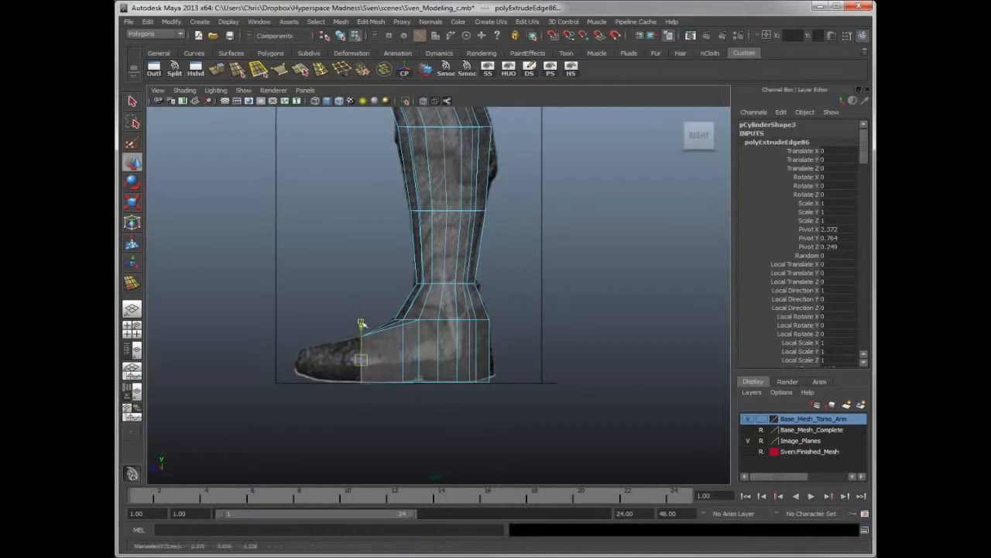
{"action": "left_click", "coordinate": [218, 71]}
{"action": "key", "text": "w"}
{"action": "left_click_drag", "start_coordinate": [339, 359], "coordinate": [297, 361]}
{"action": "key", "text": "r"}
{"action": "left_click_drag", "start_coordinate": [298, 322], "coordinate": [500, 345]}
{"action": "left_click", "coordinate": [350, 320]}
In the top view, rotate the toe's end vertices and shift them to the angle of the boot's toe outline.
{"action": "key", "text": "space"}
{"action": "key", "text": "space"}
{"action": "left_click_drag", "start_coordinate": [449, 379], "coordinate": [445, 364]}
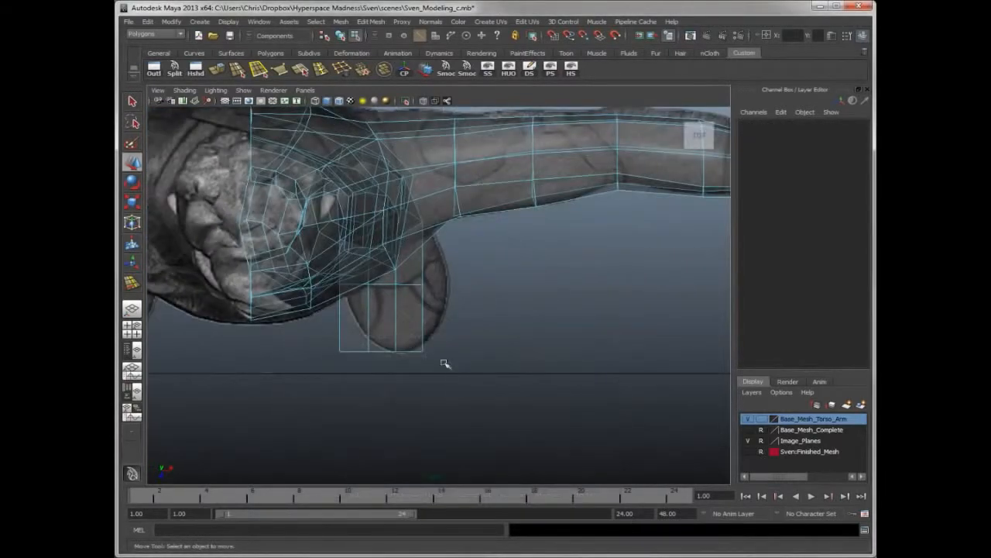
{"action": "right_click_drag", "start_coordinate": [415, 352], "coordinate": [375, 354]}
{"action": "left_click_drag", "start_coordinate": [432, 364], "coordinate": [328, 342]}
{"action": "key", "text": "r"}
{"action": "key", "text": "e"}
{"action": "mouse_move", "coordinate": [431, 330]}
{"action": "left_mouse_down"}
{"action": "mouse_move", "coordinate": [427, 321]}
{"action": "mouse_move", "coordinate": [457, 349]}
{"action": "mouse_move", "coordinate": [418, 352]}
{"action": "mouse_move", "coordinate": [448, 337]}
{"action": "left_mouse_up"}
{"action": "key", "text": "w"}
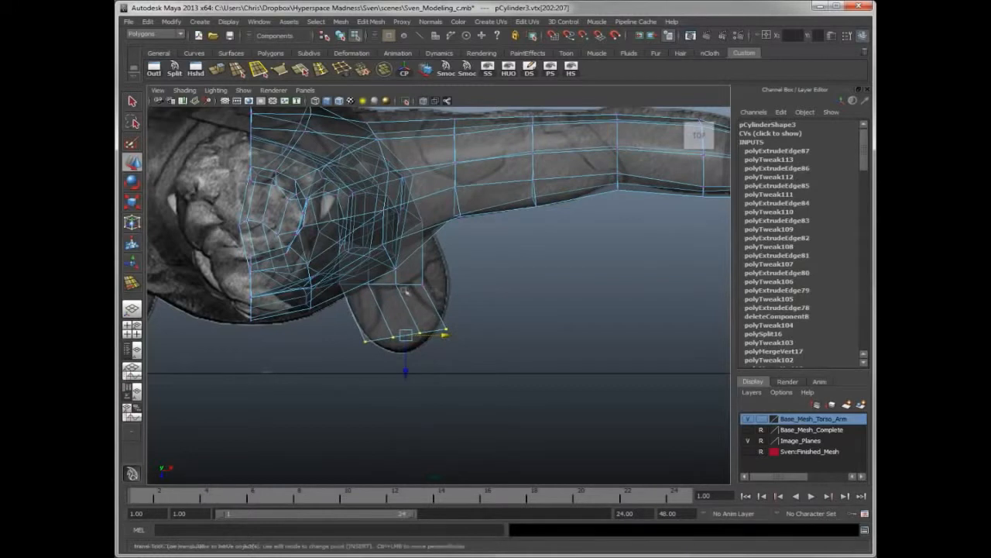
Rotate and widen the midfoot vertices to the boot's top outline and reposition the outer toe corner vertex.
{"action": "left_click_drag", "start_coordinate": [332, 284], "coordinate": [441, 288]}
{"action": "key", "text": "e"}
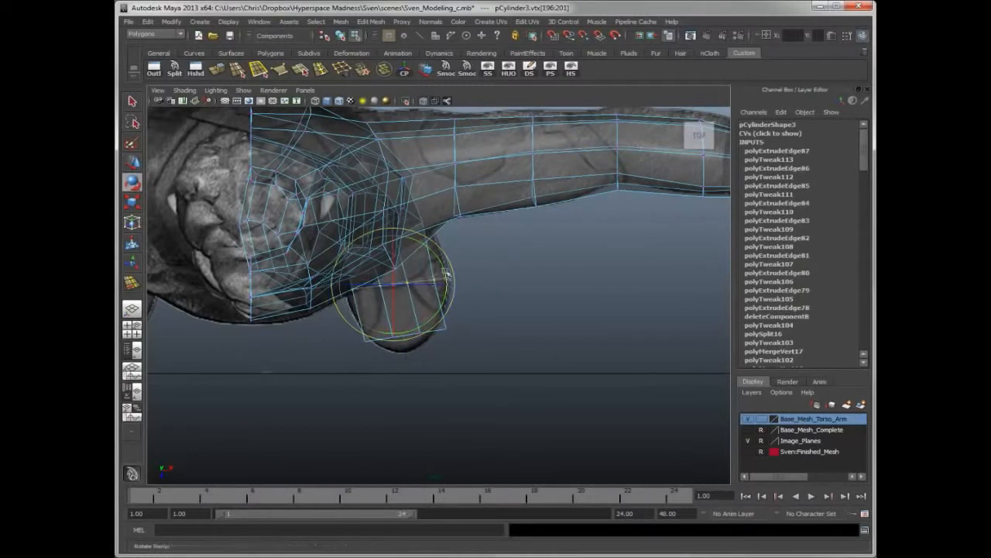
{"action": "key", "text": "r"}
{"action": "left_click", "coordinate": [460, 285]}
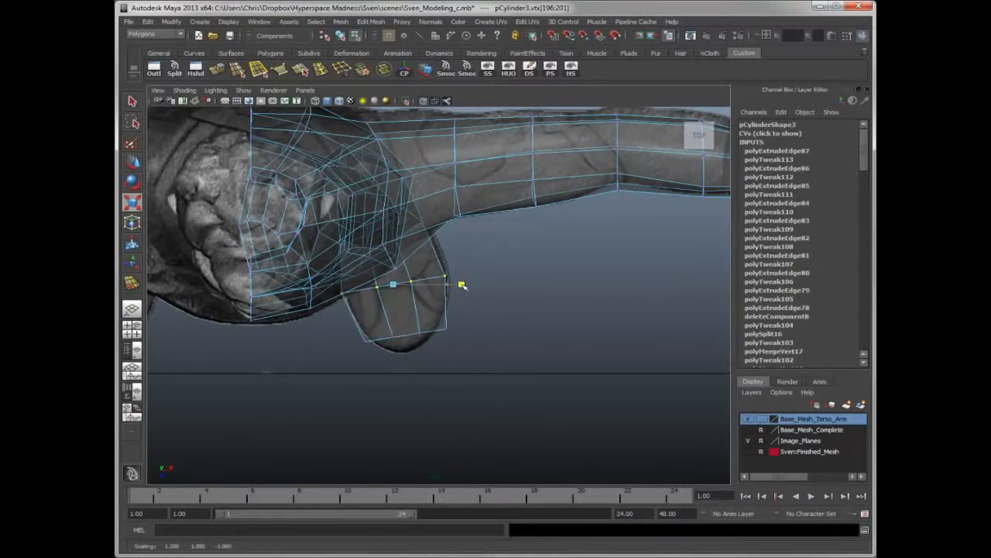
{"action": "left_click", "coordinate": [443, 323]}
{"action": "key", "text": "w"}
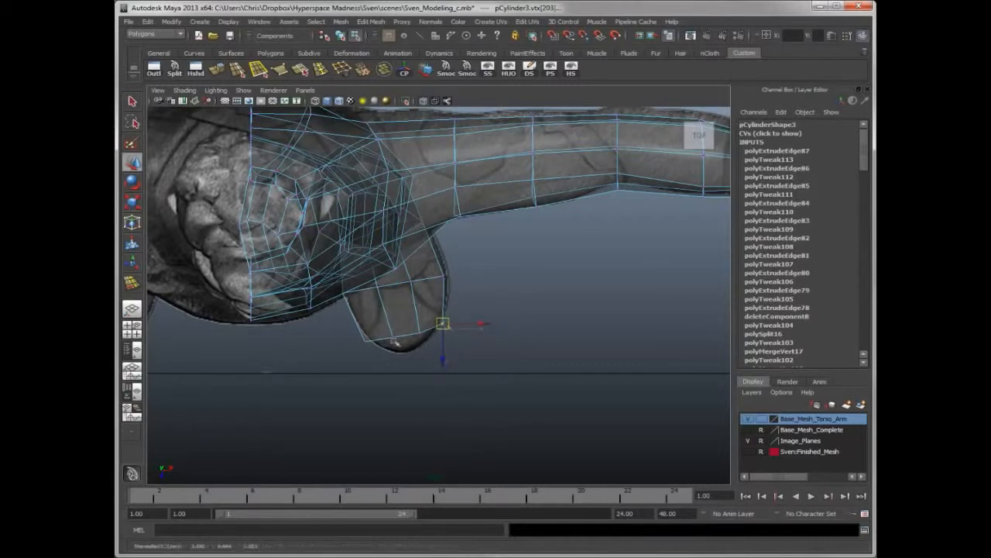
{"action": "left_click", "coordinate": [462, 348]}
Adjust the height of a vertex on top of the midfoot in the perspective view.
{"action": "left_click_drag", "start_coordinate": [462, 349], "coordinate": [371, 306], "text": "alt"}
{"action": "left_click", "coordinate": [387, 304]}
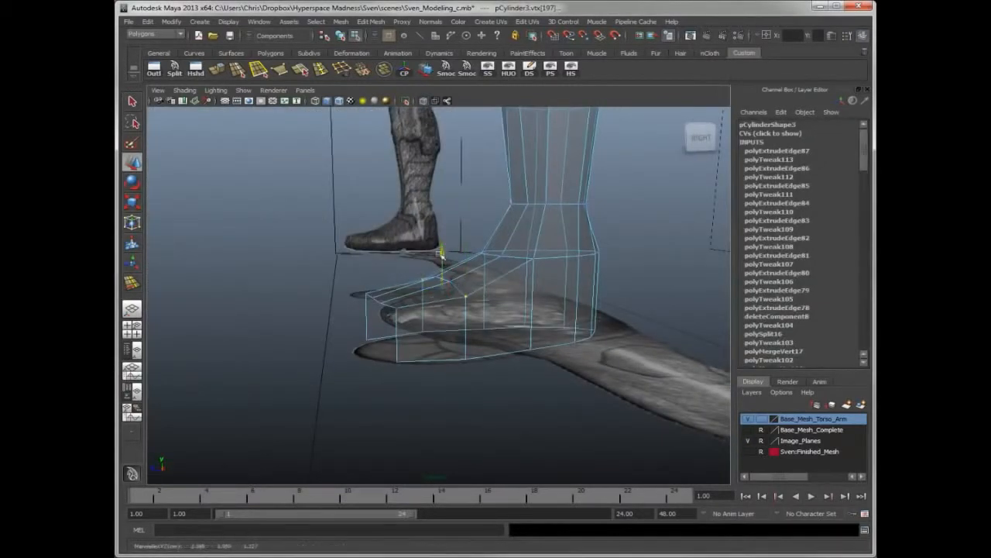
{"action": "left_click_drag", "start_coordinate": [441, 282], "coordinate": [359, 317], "text": "alt"}
Extrude the three upper front edges of the toe straight down to the sole to close the boot's front.
{"action": "right_click_drag", "start_coordinate": [357, 288], "coordinate": [360, 257]}
{"action": "left_click", "coordinate": [342, 281]}
{"action": "left_click_drag", "start_coordinate": [345, 282], "coordinate": [386, 360], "text": "alt"}
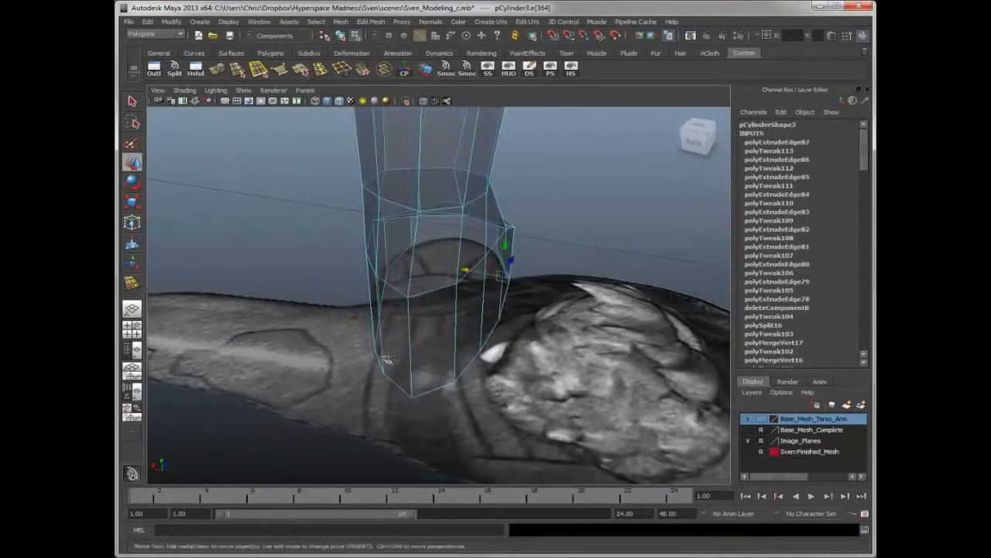
{"action": "left_click_drag", "start_coordinate": [388, 317], "coordinate": [337, 348], "text": "alt"}
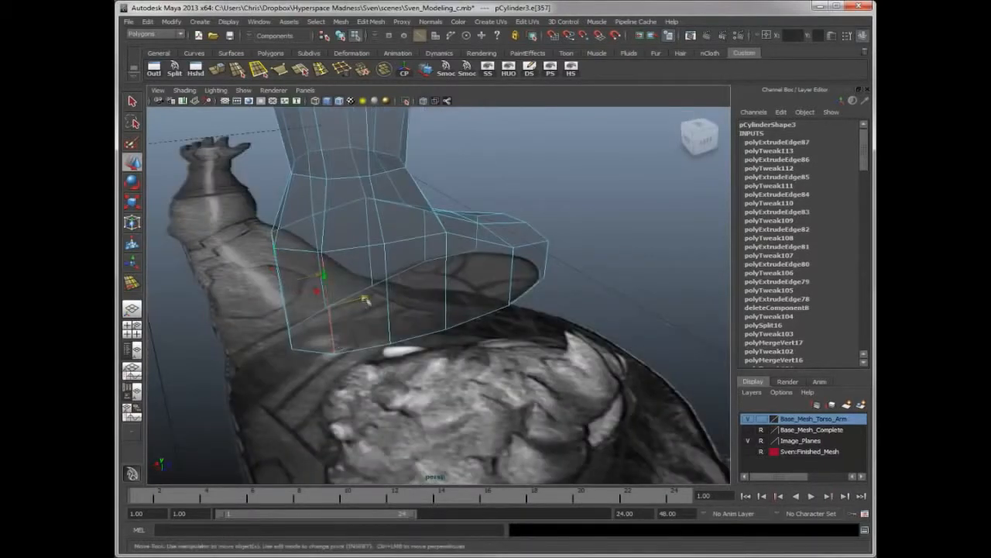
{"action": "left_click_drag", "start_coordinate": [364, 300], "coordinate": [546, 310], "text": "alt"}
{"action": "left_click", "coordinate": [421, 317]}
{"action": "right_click_drag", "start_coordinate": [432, 297], "coordinate": [432, 275]}
{"action": "left_click", "coordinate": [416, 300]}
{"action": "left_click", "coordinate": [451, 296], "text": "shift"}
{"action": "left_click", "coordinate": [488, 295], "text": "shift"}
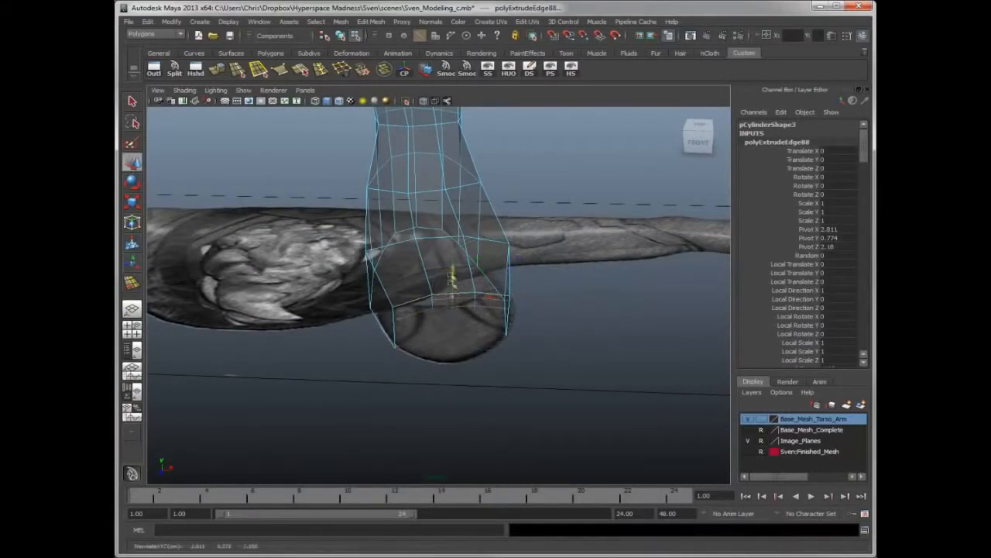
{"action": "left_click", "coordinate": [490, 358]}
Merge the overlapping vertices at both lower front corners of the toe.
{"action": "left_click_drag", "start_coordinate": [490, 358], "coordinate": [575, 318], "text": "alt"}
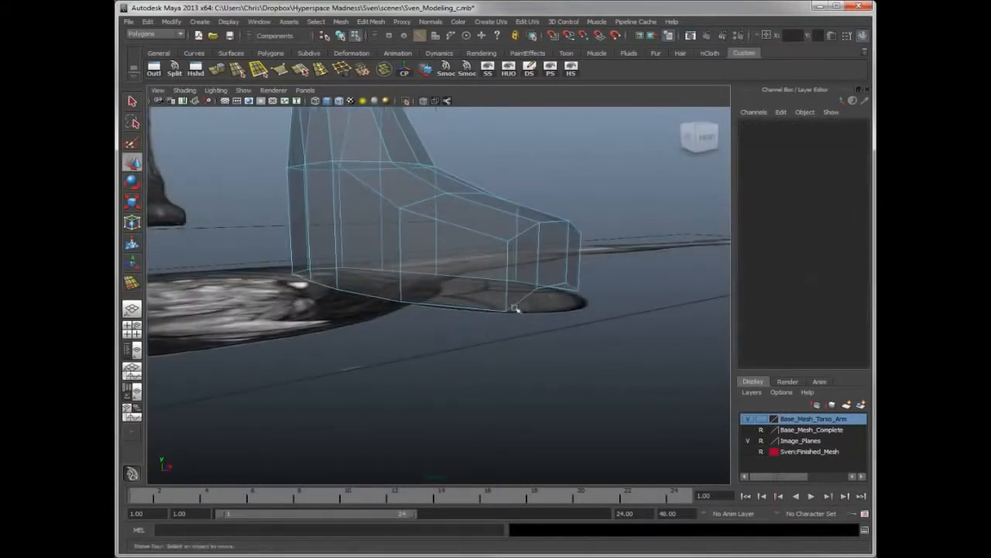
{"action": "left_click", "coordinate": [513, 309]}
{"action": "key", "text": "space"}
{"action": "right_click_drag", "start_coordinate": [521, 333], "coordinate": [521, 313], "text": "shift"}
{"action": "left_click_drag", "start_coordinate": [573, 300], "coordinate": [587, 284]}
{"action": "right_click_drag", "start_coordinate": [591, 316], "coordinate": [593, 274], "text": "shift"}
{"action": "left_click", "coordinate": [589, 330]}
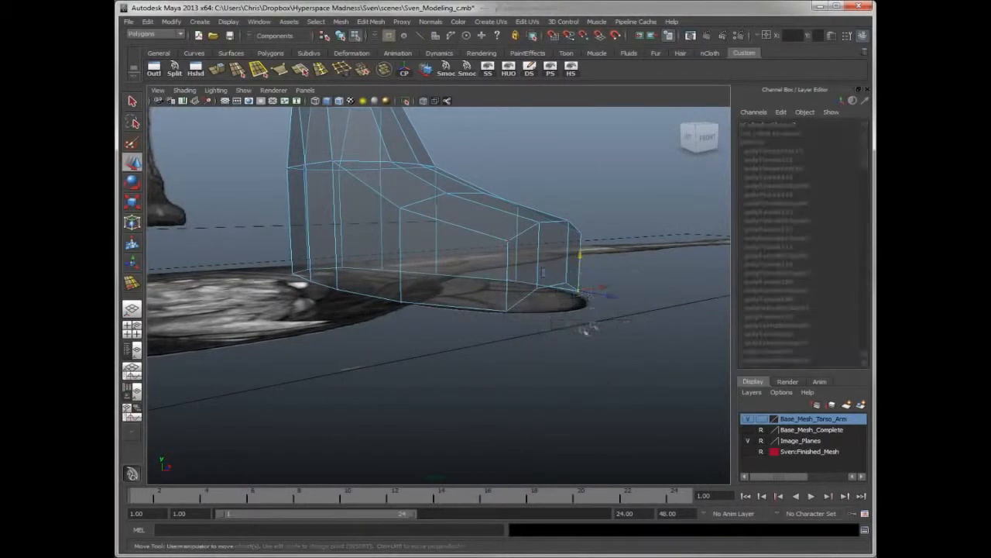
Move the toe's middle front vertices forward to round the tip of the boot.
{"action": "left_click_drag", "start_coordinate": [589, 330], "coordinate": [541, 339], "text": "alt"}
{"action": "left_click_drag", "start_coordinate": [497, 296], "coordinate": [482, 371]}
{"action": "left_click", "coordinate": [578, 331]}
{"action": "left_click_drag", "start_coordinate": [385, 290], "coordinate": [478, 367]}
{"action": "left_click_drag", "start_coordinate": [411, 372], "coordinate": [409, 376]}
{"action": "left_click_drag", "start_coordinate": [446, 379], "coordinate": [389, 334], "text": "alt"}
In the side view, raise the toe's upper vertices to match the boot's side outline.
{"action": "left_click", "coordinate": [389, 332]}
{"action": "key", "text": "space"}
{"action": "left_click_drag", "start_coordinate": [394, 280], "coordinate": [435, 281]}
{"action": "left_click_drag", "start_coordinate": [289, 335], "coordinate": [311, 354]}
{"action": "left_click_drag", "start_coordinate": [300, 314], "coordinate": [301, 323]}
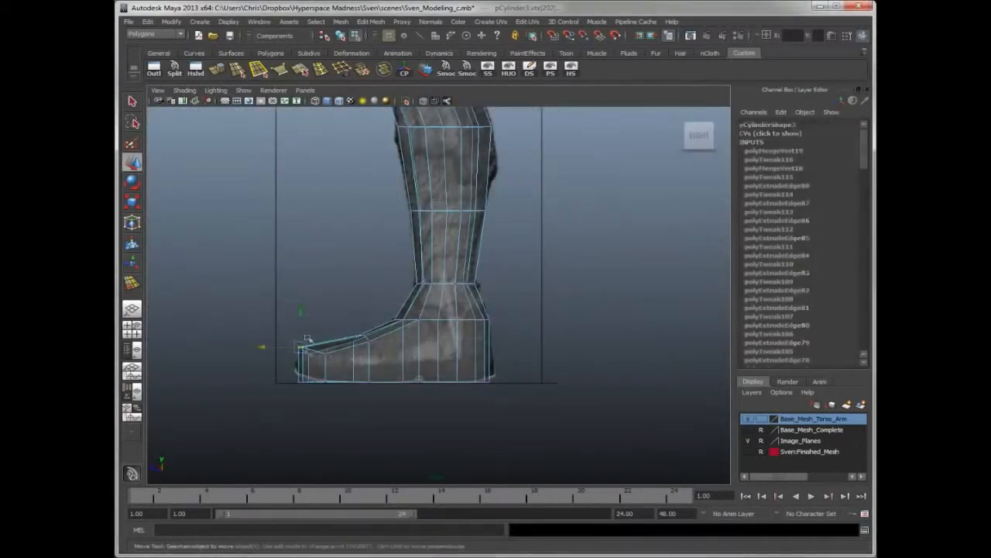
{"action": "right_click_drag", "start_coordinate": [323, 332], "coordinate": [355, 375], "text": "alt"}
{"action": "middle_click_drag", "start_coordinate": [355, 375], "coordinate": [451, 323], "text": "alt"}
{"action": "left_click_drag", "start_coordinate": [385, 313], "coordinate": [361, 336], "text": "shift"}
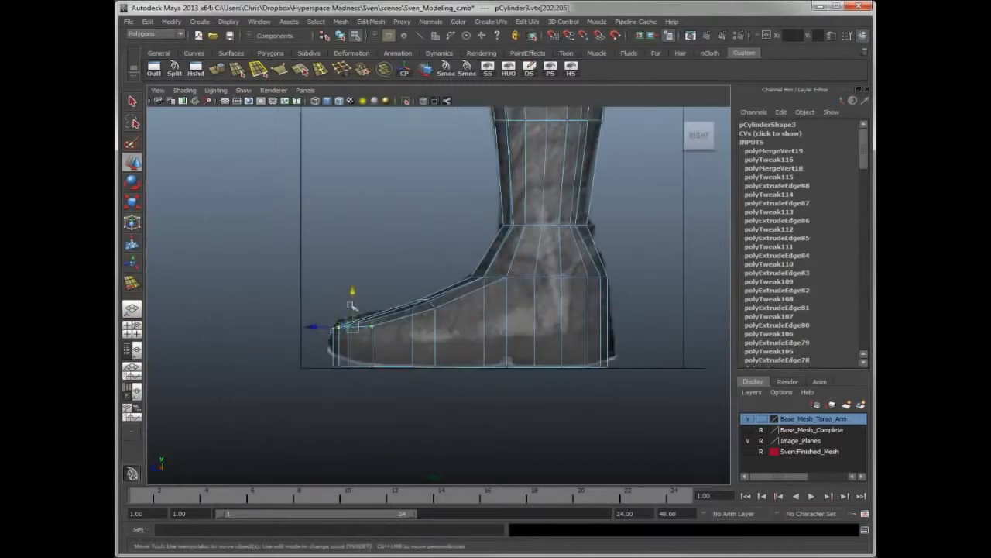
{"action": "left_click_drag", "start_coordinate": [329, 298], "coordinate": [344, 327]}
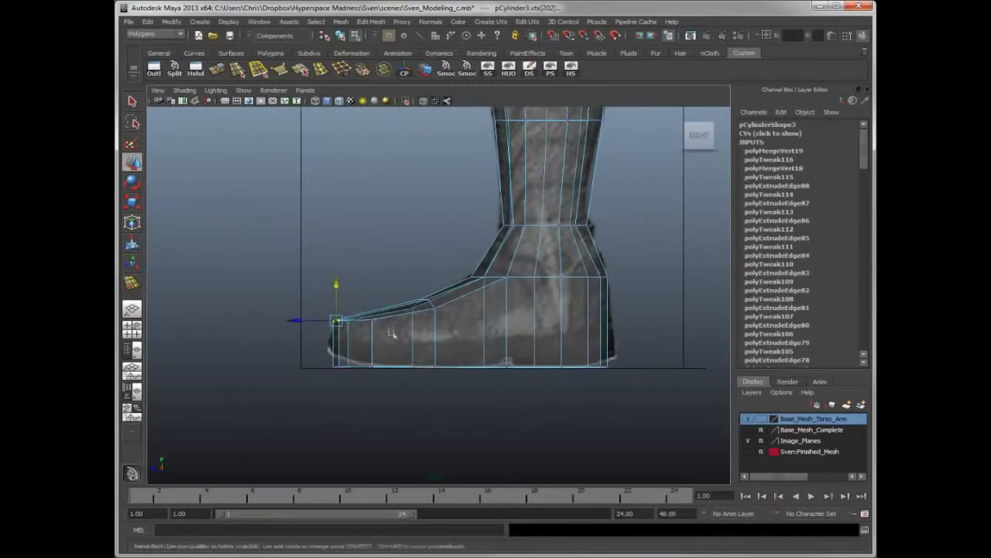
{"action": "left_click", "coordinate": [357, 360]}
Nudge a vertex on top of the boot slightly upward in the perspective view.
{"action": "key", "text": "space"}
{"action": "left_click_drag", "start_coordinate": [432, 336], "coordinate": [435, 259]}
{"action": "left_click", "coordinate": [436, 167]}
{"action": "left_click_drag", "start_coordinate": [432, 132], "coordinate": [432, 126]}
{"action": "left_click", "coordinate": [377, 190]}
{"action": "left_click_drag", "start_coordinate": [376, 191], "coordinate": [407, 193], "text": "alt"}
Hide the Image_Planes layer, then select the sole's open border edges and fill the hole.
{"action": "key", "text": "space"}
{"action": "key", "text": "space"}
{"action": "left_click_drag", "start_coordinate": [386, 237], "coordinate": [392, 211]}
{"action": "left_click", "coordinate": [748, 440]}
{"action": "left_click_drag", "start_coordinate": [482, 322], "coordinate": [451, 316], "text": "alt"}
{"action": "right_click", "coordinate": [452, 328]}
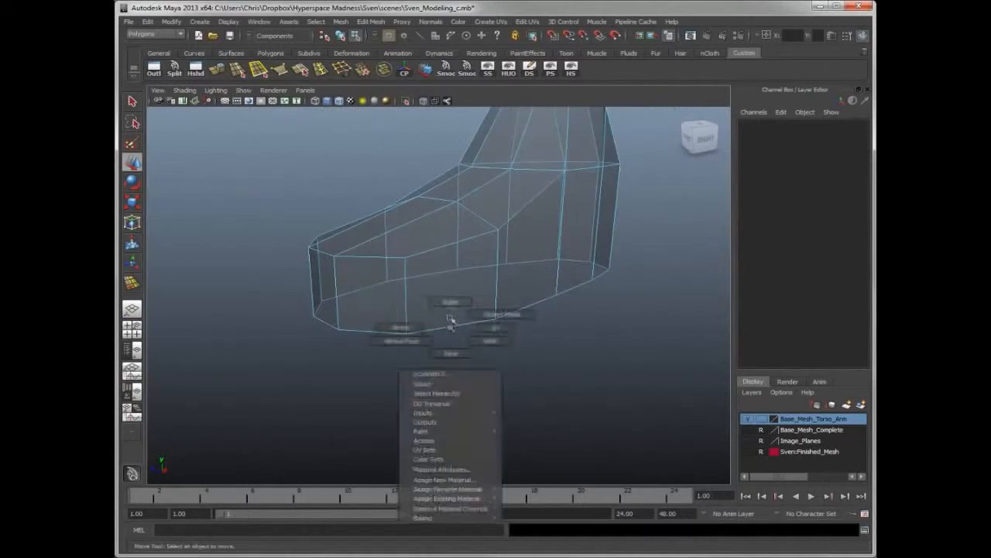
{"action": "double_click", "coordinate": [450, 326]}
{"action": "left_click", "coordinate": [336, 25]}
{"action": "left_click", "coordinate": [364, 169]}
Split the new sole face with four crosswise cuts between opposite border vertices using the Split Polygon tool.
{"action": "left_click_drag", "start_coordinate": [454, 358], "coordinate": [404, 318], "text": "alt"}
{"action": "right_click_drag", "start_coordinate": [291, 320], "coordinate": [310, 320], "text": "shift"}
{"action": "left_click", "coordinate": [324, 310]}
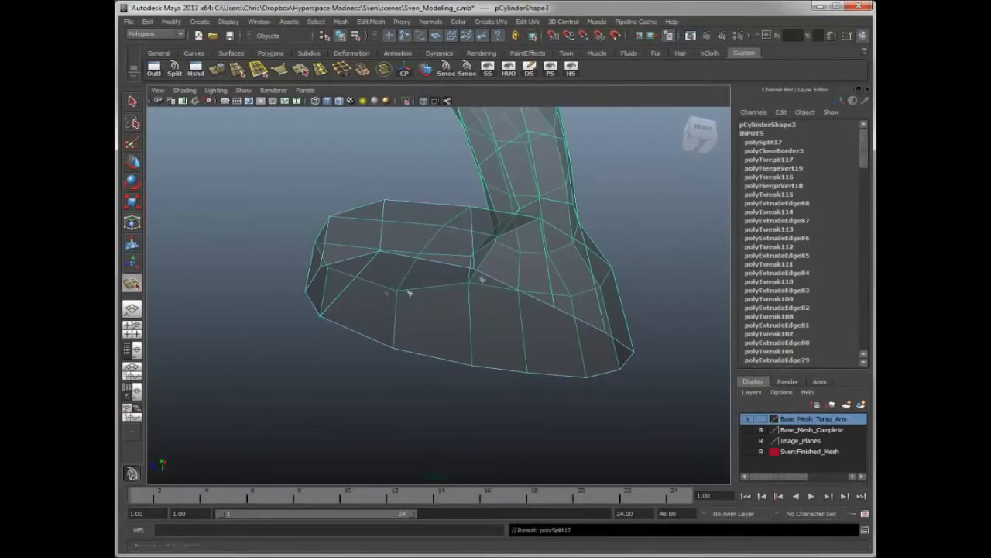
{"action": "left_click_drag", "start_coordinate": [512, 296], "coordinate": [493, 351], "text": "alt"}
{"action": "left_click", "coordinate": [558, 299]}
{"action": "key", "text": "Return"}
{"action": "left_click_drag", "start_coordinate": [593, 322], "coordinate": [528, 325], "text": "alt"}
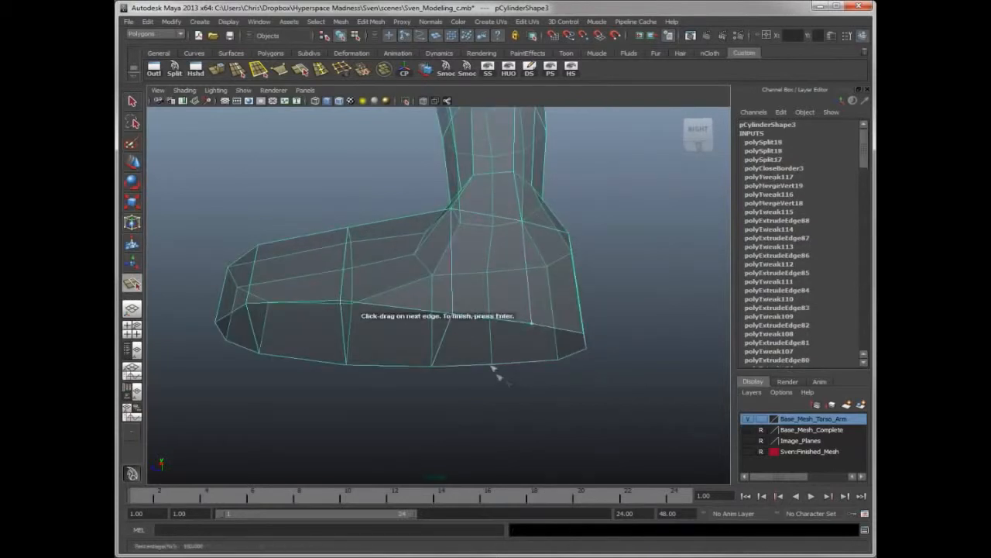
{"action": "key", "text": "Return"}
Show the Image_Planes layer again and raise the sole vertices under the instep to form the boot's arch.
{"action": "left_click_drag", "start_coordinate": [500, 368], "coordinate": [577, 376], "text": "alt"}
{"action": "left_click", "coordinate": [747, 440]}
{"action": "key", "text": "space"}
{"action": "middle_click_drag", "start_coordinate": [471, 384], "coordinate": [454, 381], "text": "alt"}
{"action": "right_click_drag", "start_coordinate": [489, 362], "coordinate": [463, 364]}
{"action": "left_click", "coordinate": [488, 361]}
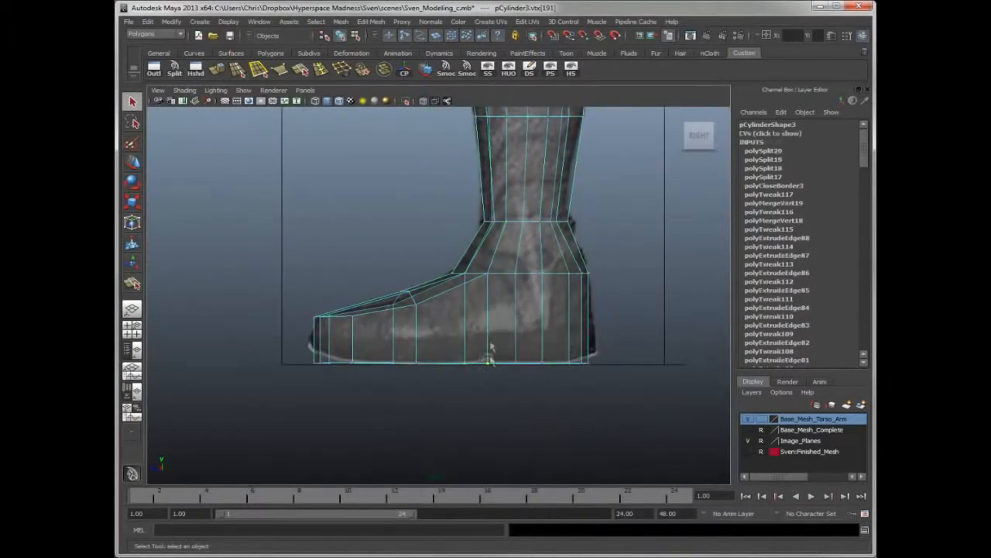
{"action": "key", "text": "space"}
{"action": "mouse_move", "coordinate": [483, 369]}
{"action": "left_mouse_down"}
{"action": "mouse_move", "coordinate": [485, 357]}
{"action": "mouse_move", "coordinate": [502, 366]}
{"action": "left_mouse_up"}
{"action": "left_click", "coordinate": [406, 319]}
Move the heel's lower vertices back and up, and raise the toe's lower front vertices to the side outline.
{"action": "left_click_drag", "start_coordinate": [553, 329], "coordinate": [577, 368], "text": "alt"}
{"action": "key", "text": "space"}
{"action": "left_click", "coordinate": [582, 361]}
{"action": "left_click", "coordinate": [605, 356]}
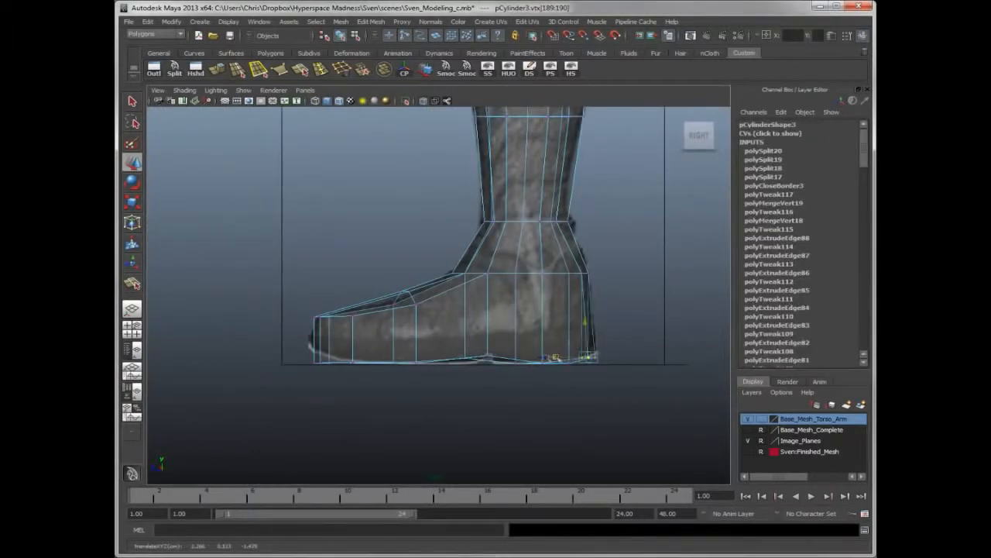
{"action": "left_click", "coordinate": [341, 365]}
{"action": "left_click_drag", "start_coordinate": [331, 356], "coordinate": [307, 370]}
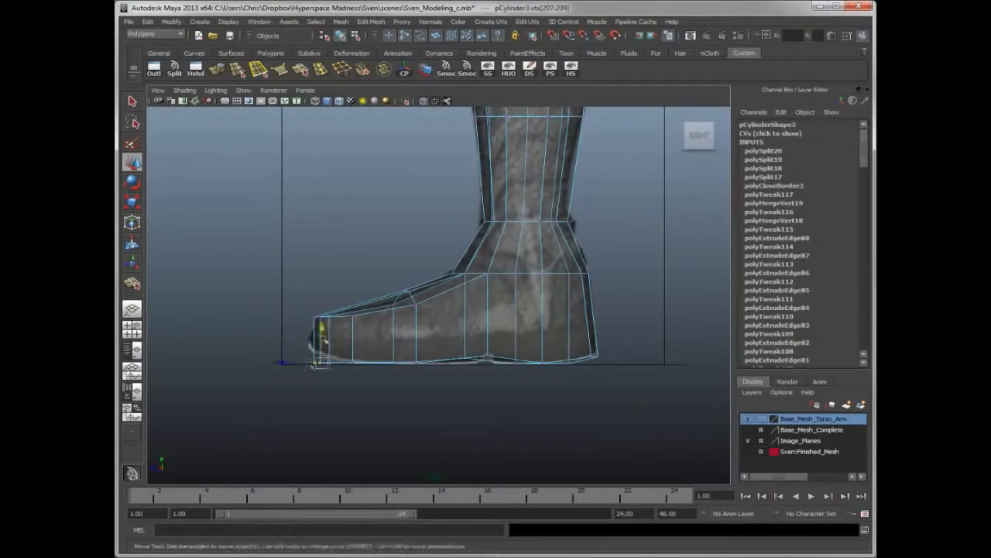
{"action": "left_click", "coordinate": [310, 395]}
Reposition the lower toe vertices and the inner toe corner to follow the boot outline in the top view.
{"action": "left_click_drag", "start_coordinate": [310, 394], "coordinate": [321, 377], "text": "alt"}
{"action": "left_click", "coordinate": [324, 314]}
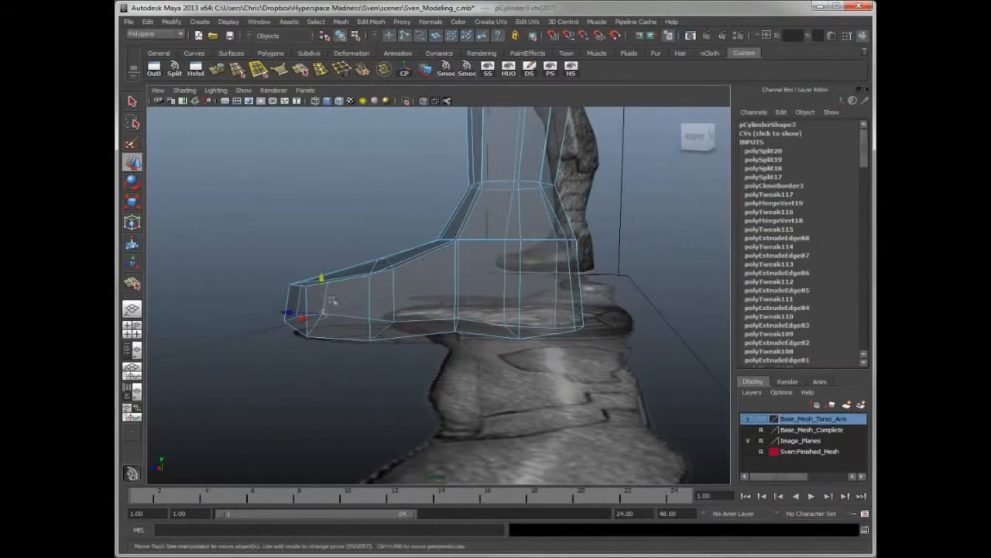
{"action": "left_click_drag", "start_coordinate": [324, 322], "coordinate": [444, 440], "text": "alt"}
{"action": "left_click", "coordinate": [411, 426]}
{"action": "left_click", "coordinate": [405, 403]}
{"action": "left_click", "coordinate": [414, 427]}
{"action": "key", "text": "space"}
{"action": "left_click_drag", "start_coordinate": [385, 395], "coordinate": [356, 394]}
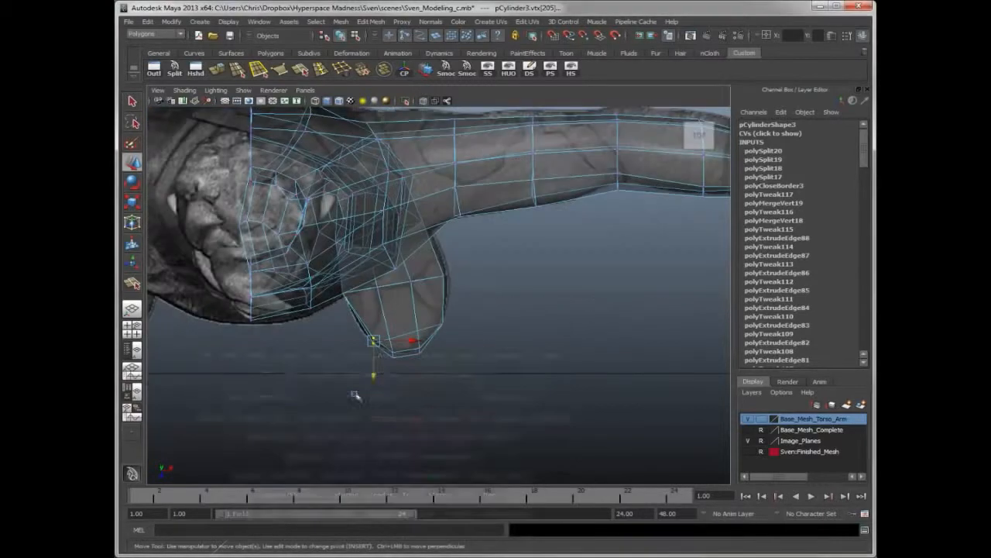
{"action": "left_click", "coordinate": [423, 367]}
Leave component mode, frame the whole figure in the perspective view, and turn off X-Ray shading.
{"action": "key", "text": "space"}
{"action": "left_click_drag", "start_coordinate": [424, 365], "coordinate": [426, 353]}
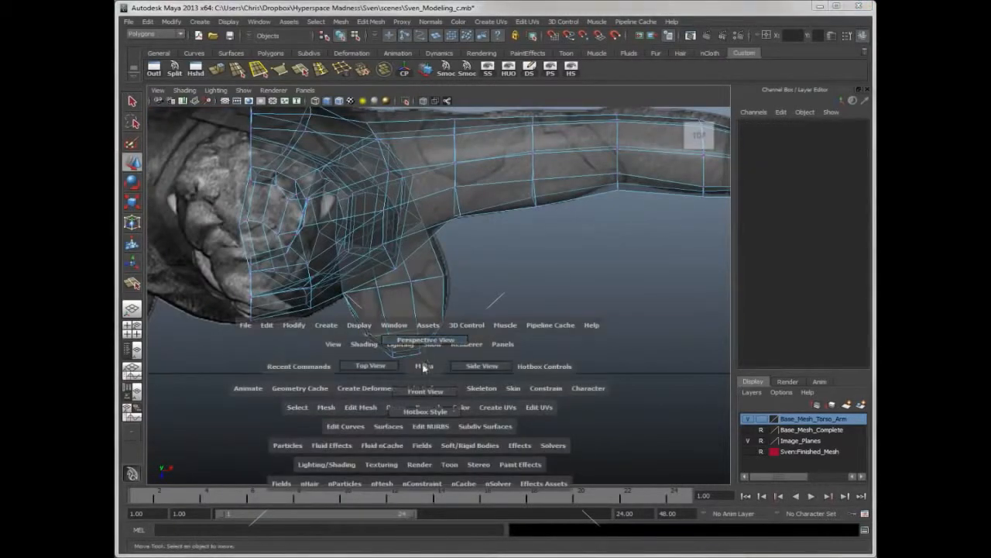
{"action": "left_click", "coordinate": [407, 353]}
{"action": "left_click", "coordinate": [464, 367]}
{"action": "key", "text": "space"}
{"action": "left_click_drag", "start_coordinate": [465, 367], "coordinate": [473, 401]}
{"action": "right_click_drag", "start_coordinate": [472, 402], "coordinate": [372, 359], "text": "alt"}
{"action": "key", "text": "F8"}
{"action": "left_click_drag", "start_coordinate": [371, 359], "coordinate": [450, 376], "text": "alt"}
{"action": "right_click_drag", "start_coordinate": [449, 376], "coordinate": [455, 375], "text": "alt"}
{"action": "left_click_drag", "start_coordinate": [456, 375], "coordinate": [471, 358], "text": "alt"}
{"action": "left_click", "coordinate": [424, 101]}
{"action": "left_click", "coordinate": [475, 381]}
Examine the whole mesh in smooth preview from several angles and return it to the unsmoothed display.
{"action": "mouse_move", "coordinate": [475, 400]}
{"action": "left_mouse_down", "text": "alt"}
{"action": "mouse_move", "coordinate": [437, 389]}
{"action": "mouse_move", "coordinate": [464, 388]}
{"action": "left_mouse_up", "text": "alt"}
{"action": "left_click_drag", "start_coordinate": [462, 301], "coordinate": [489, 342], "text": "alt"}
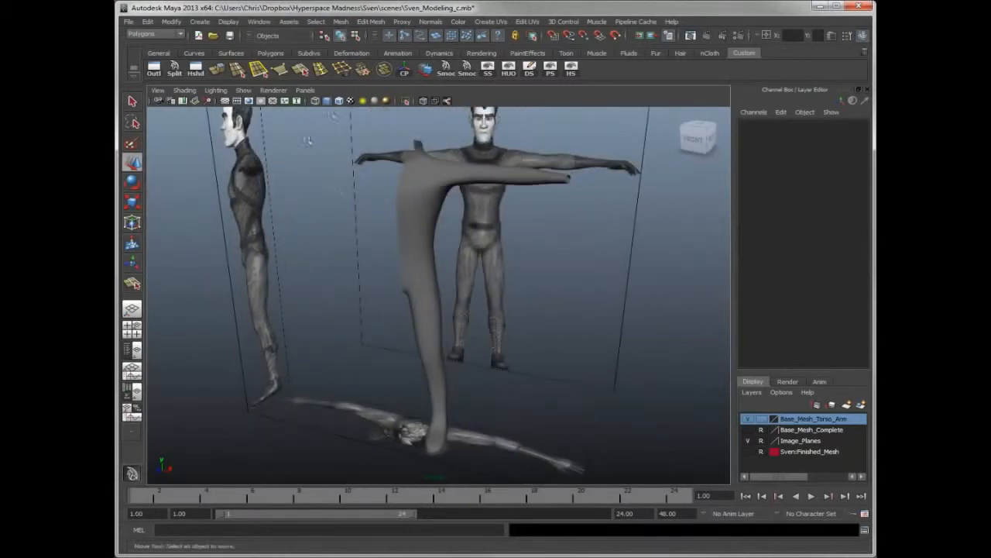
{"action": "left_click_drag", "start_coordinate": [367, 308], "coordinate": [332, 337], "text": "alt"}
{"action": "left_click", "coordinate": [407, 305]}
{"action": "key", "text": "1"}
{"action": "left_click", "coordinate": [345, 328]}
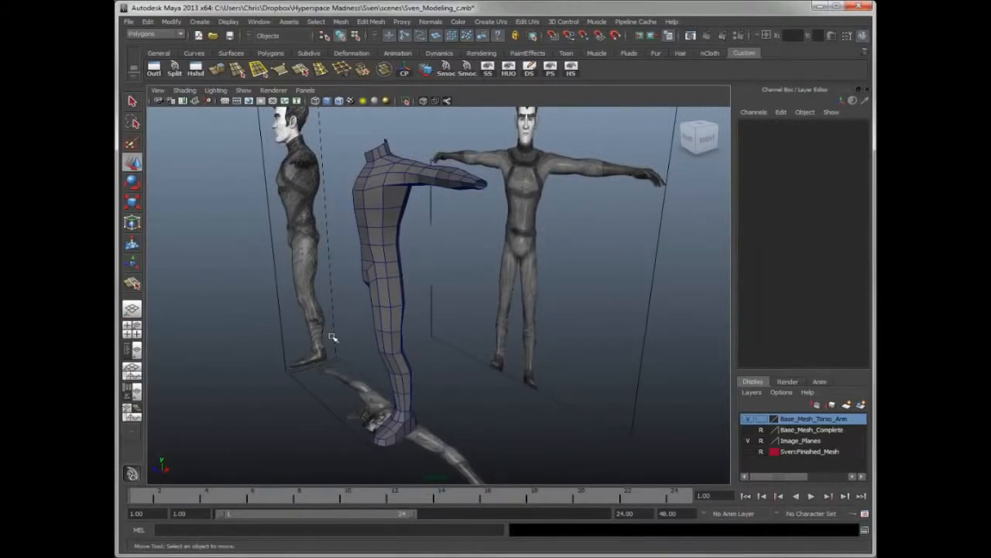